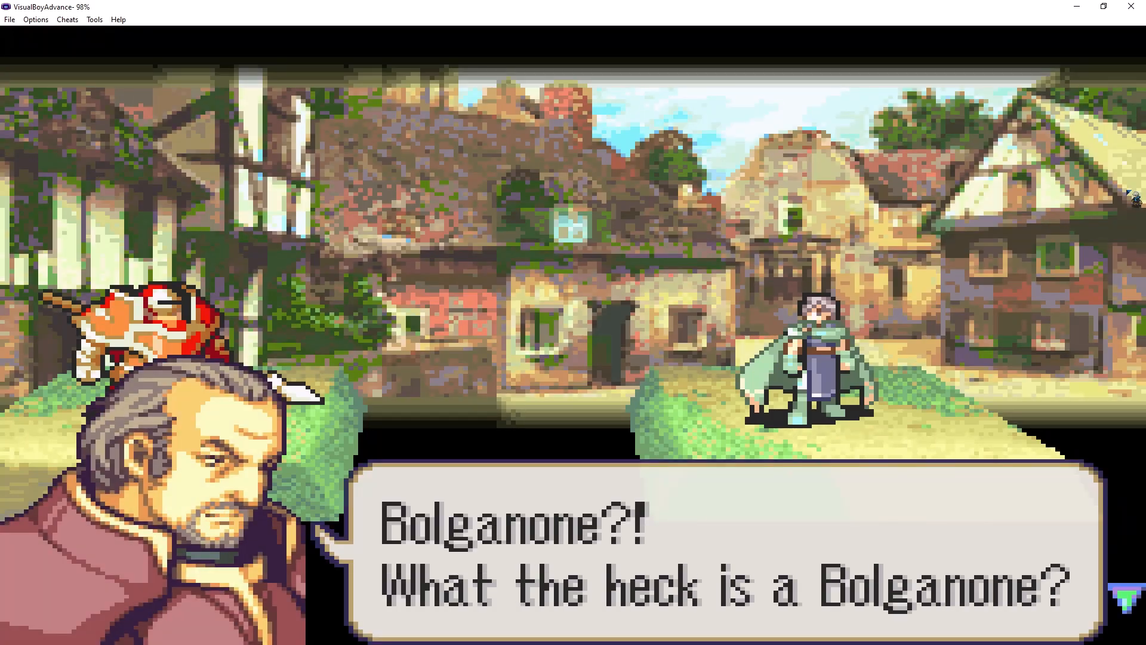
Advance the pre-battle dialogue with the A button until the battle starts.
key(z)
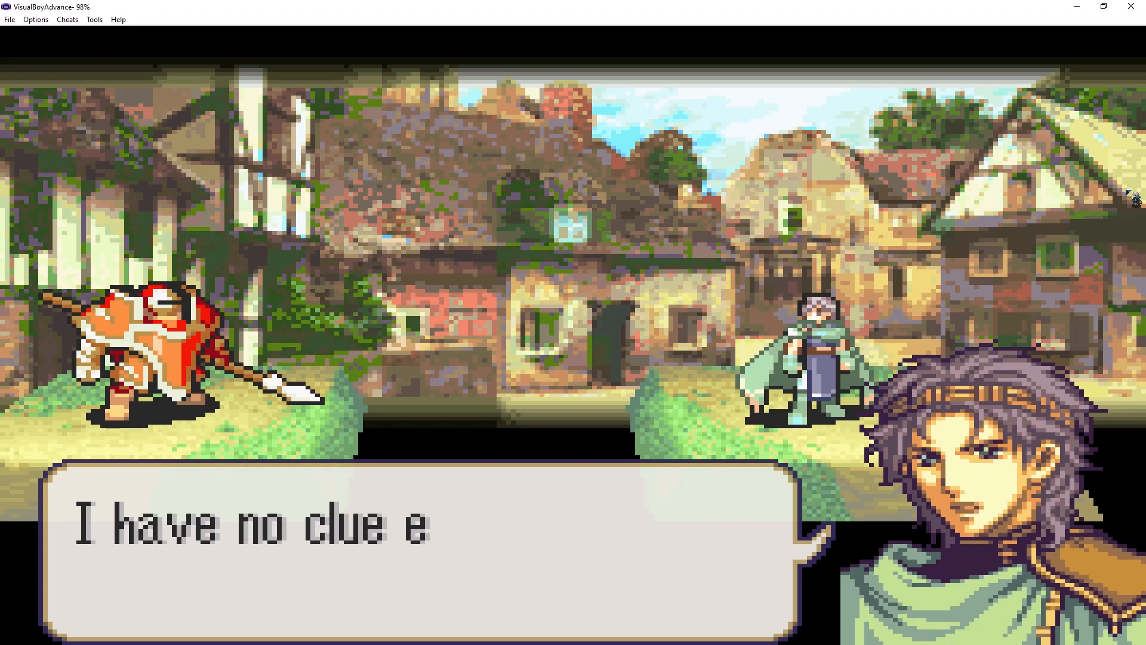
key(z)
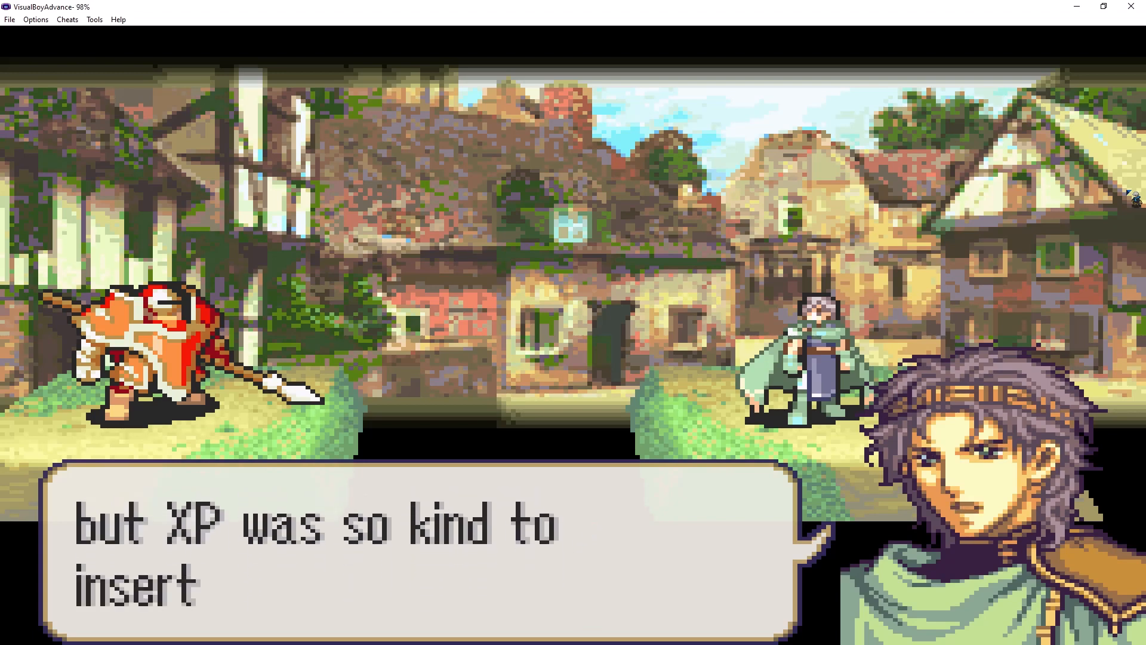
key(z)
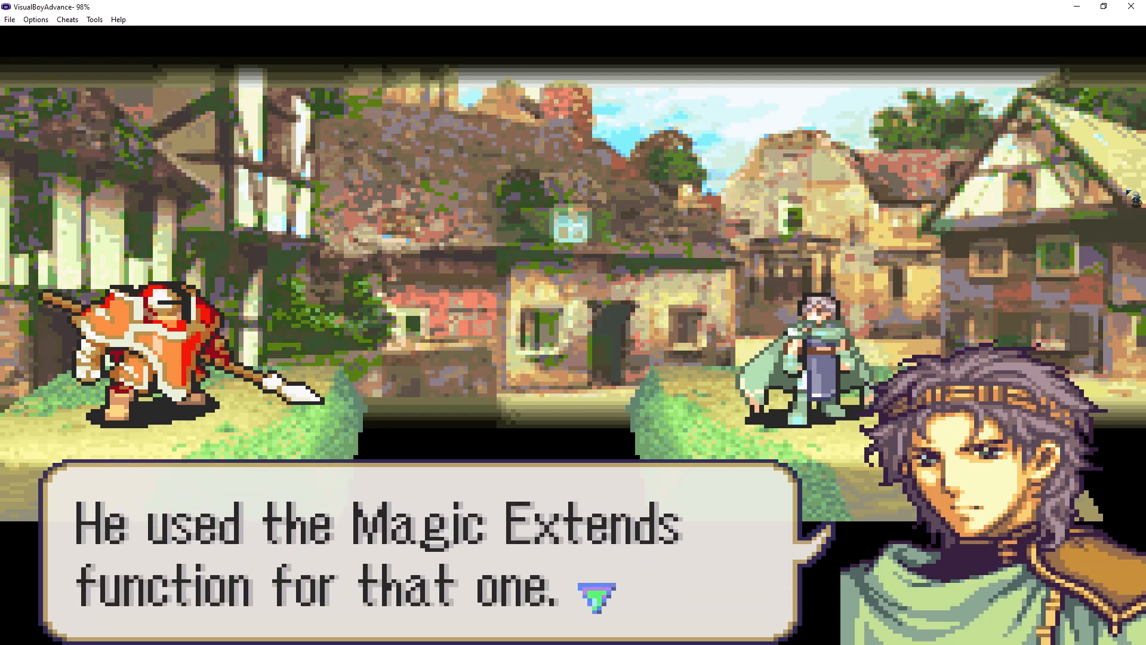
key(z)
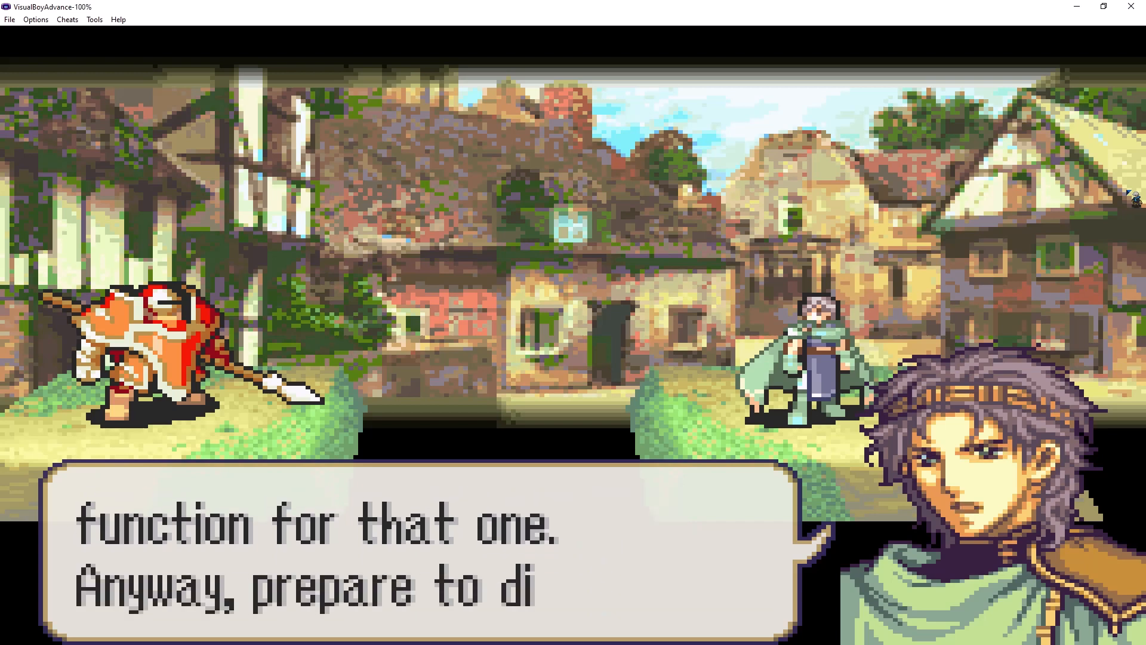
key(z)
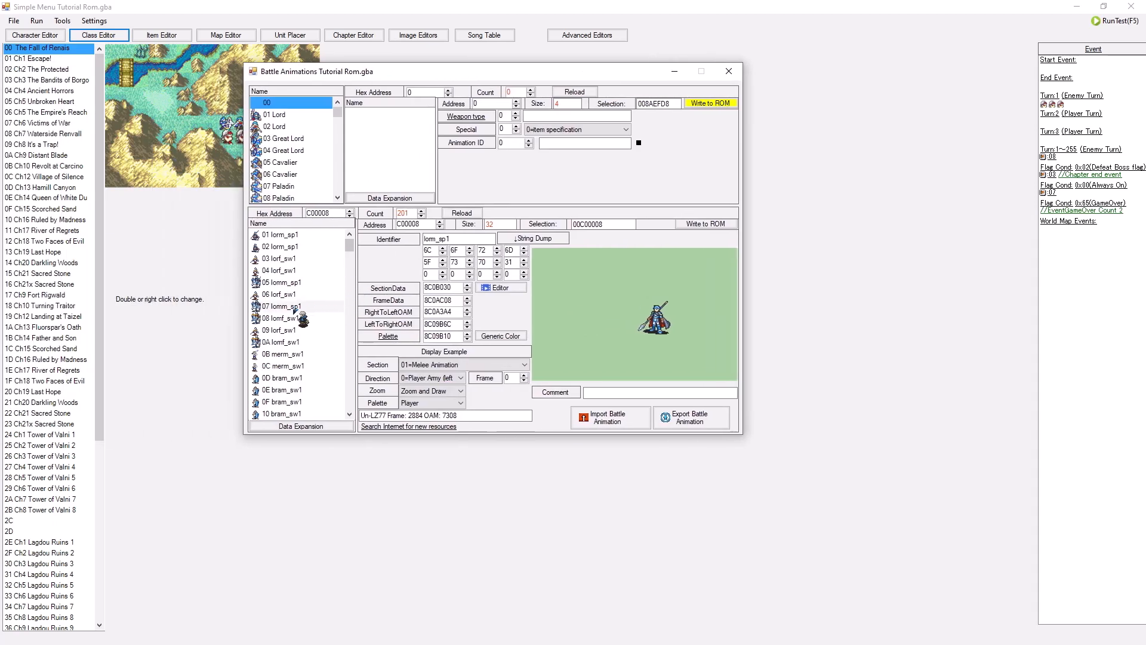
scroll(298, 321, down, 10)
scroll(299, 321, down, 8)
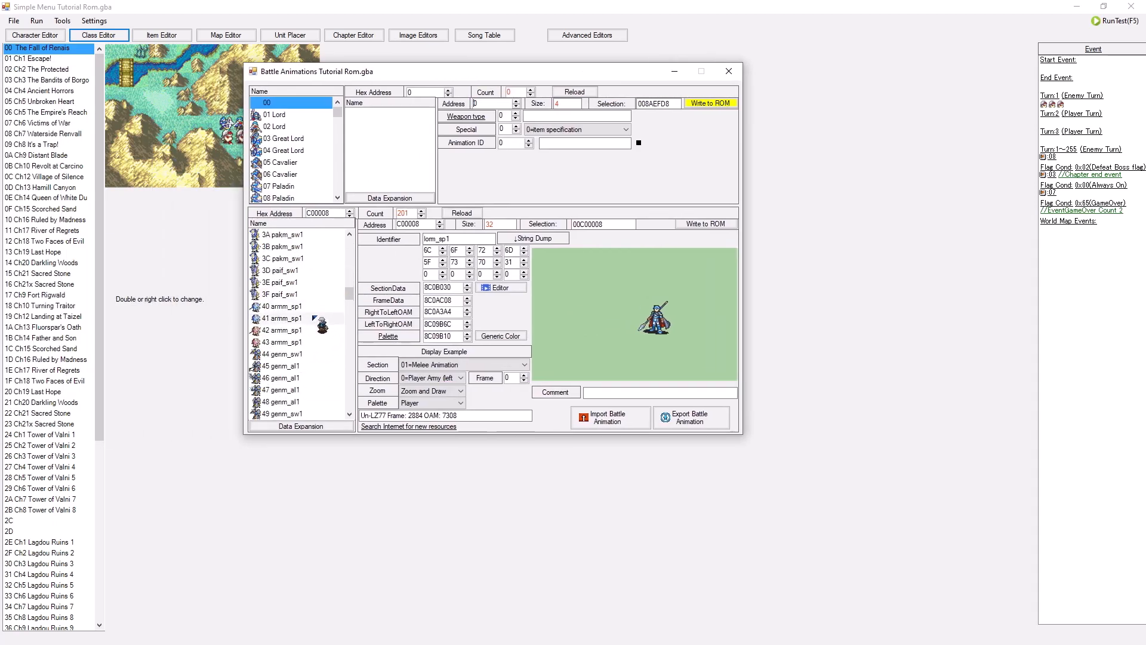
Preview the 41 and 40 armm_sp1 animations, then view the 04 Great Lord assignments.
click(307, 318)
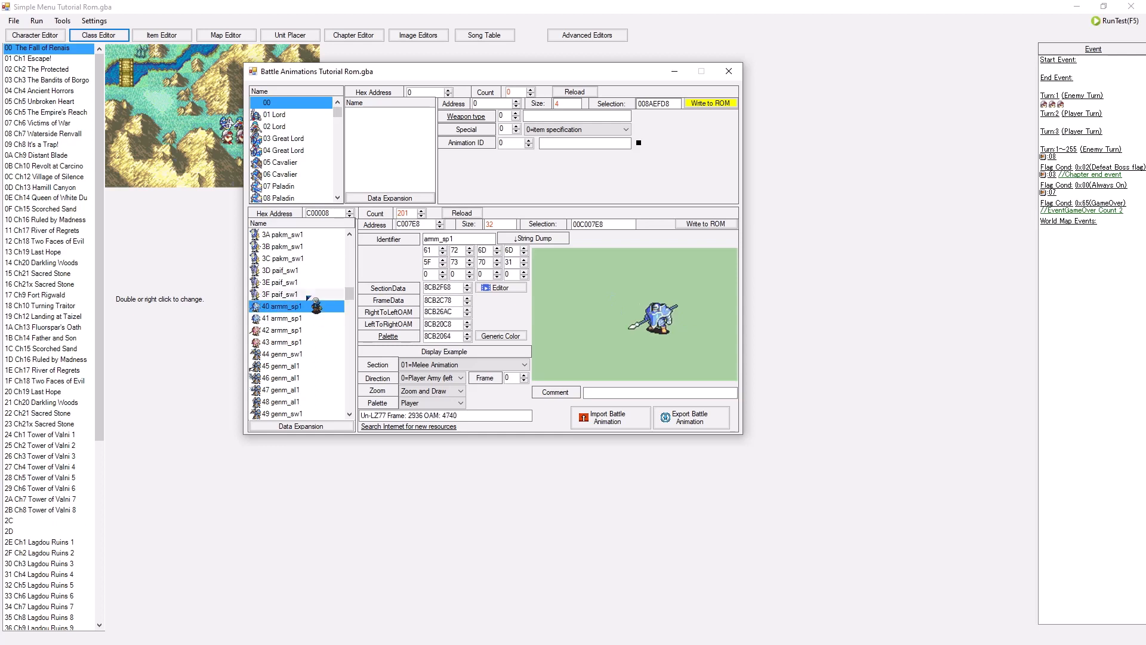
click(309, 306)
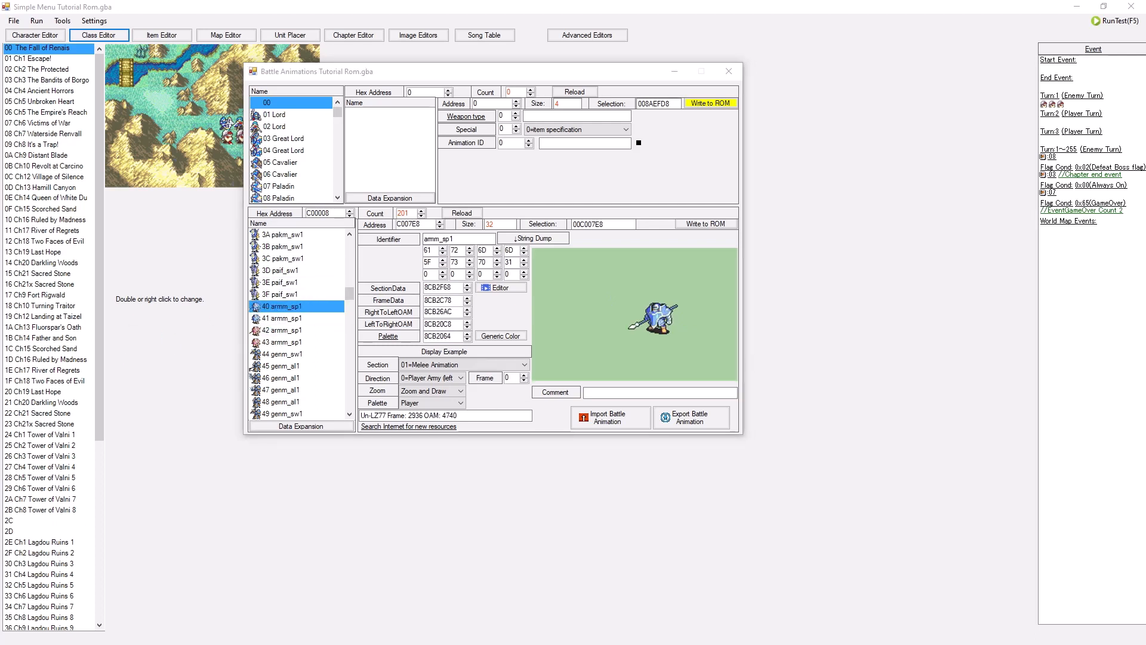
click(463, 101)
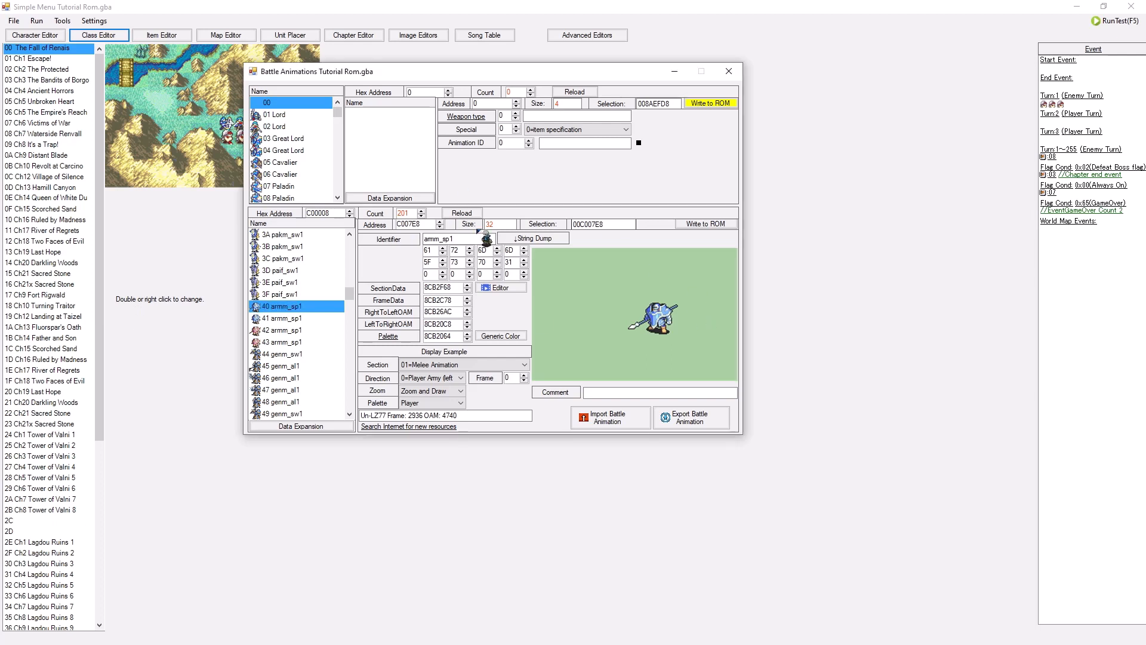
click(278, 149)
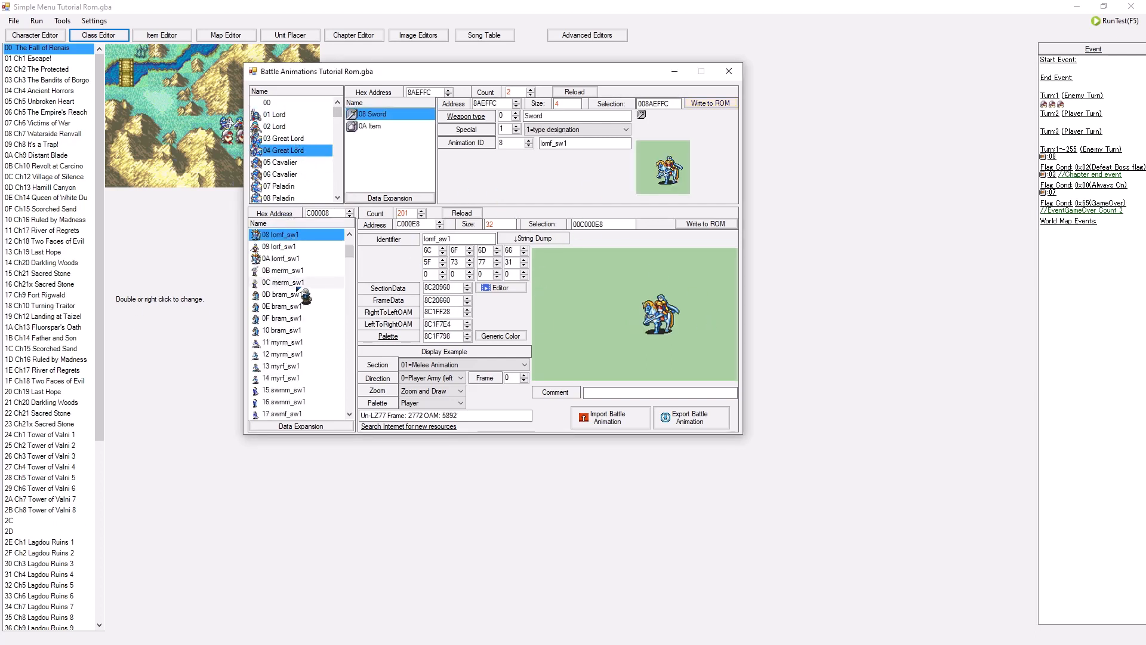
Preview the 10 bram_sw1, 1A figm_ax1 and C7 mf_mi1 animations, then close the editor.
click(292, 283)
click(293, 331)
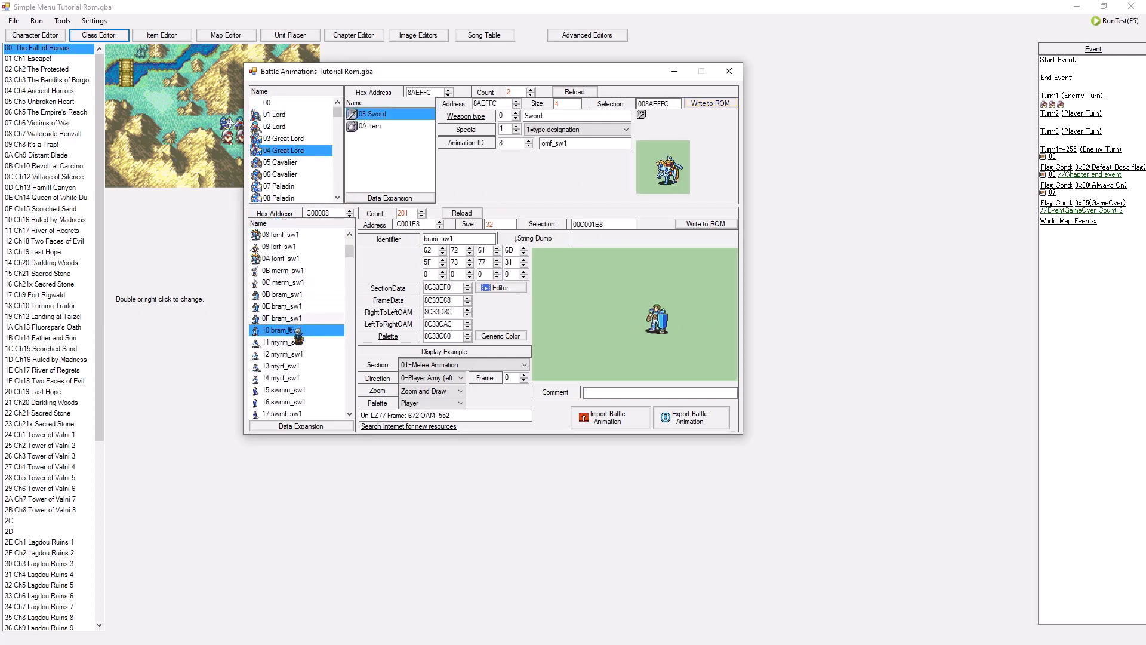
scroll(290, 308, down, 3)
click(289, 341)
scroll(294, 329, down, 3)
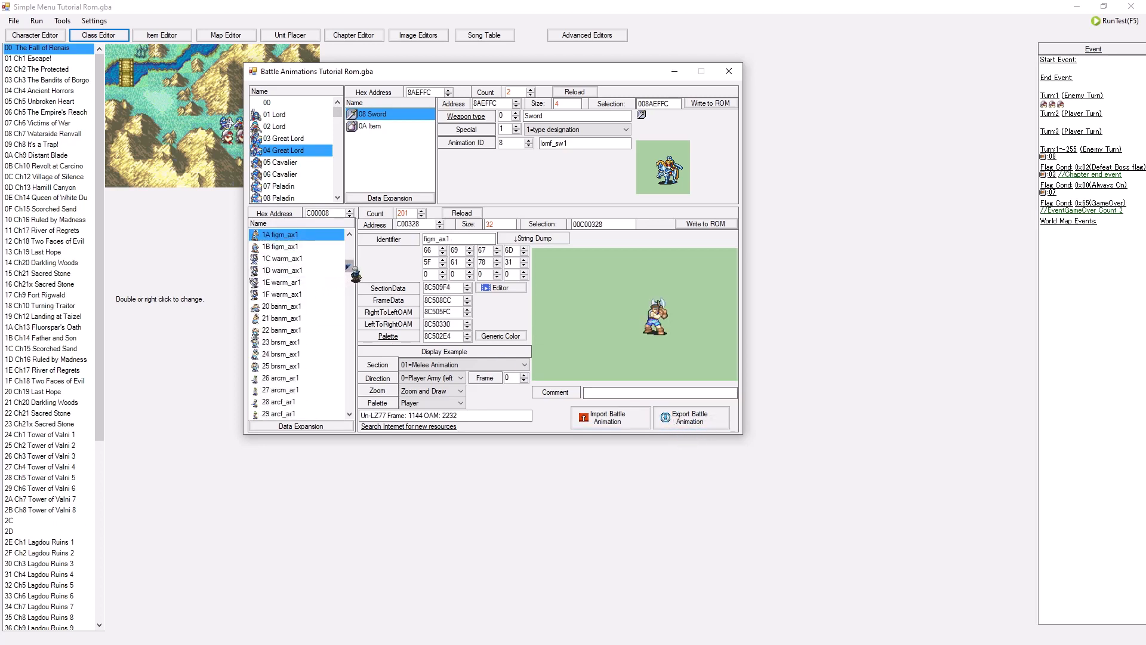
drag(349, 269, 351, 421)
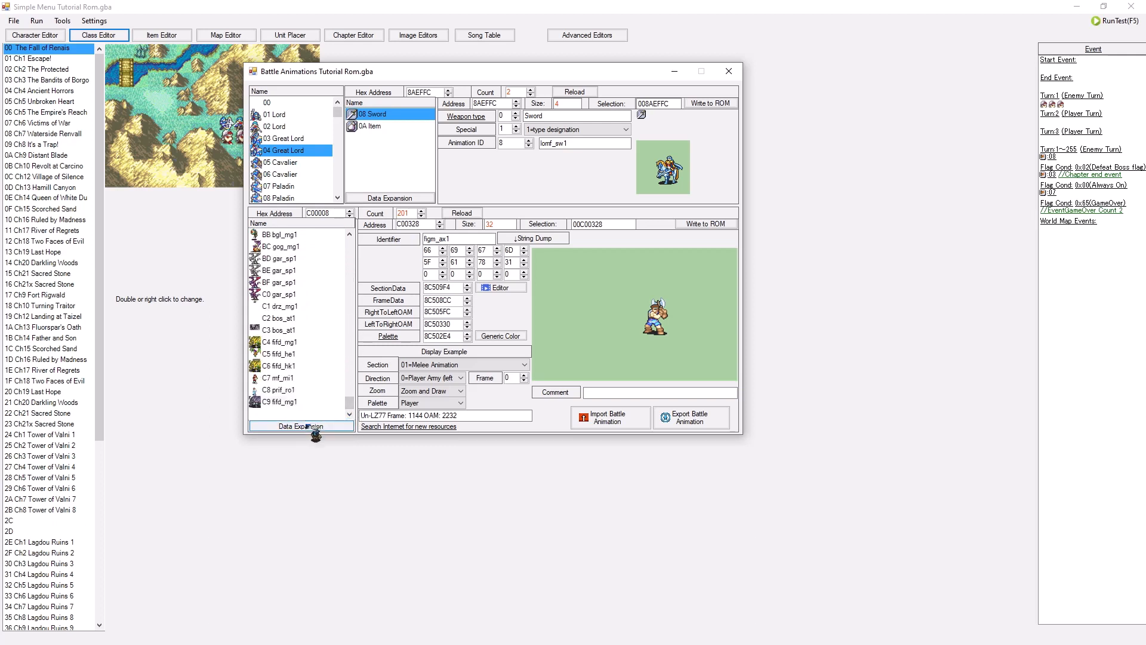
click(290, 376)
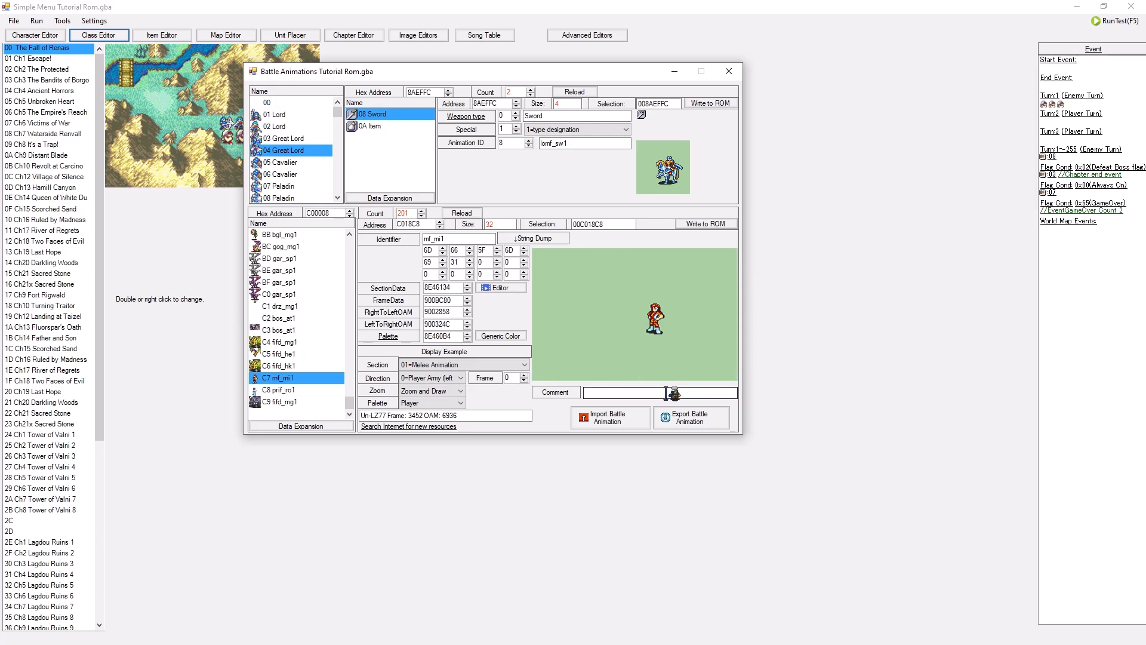
click(728, 71)
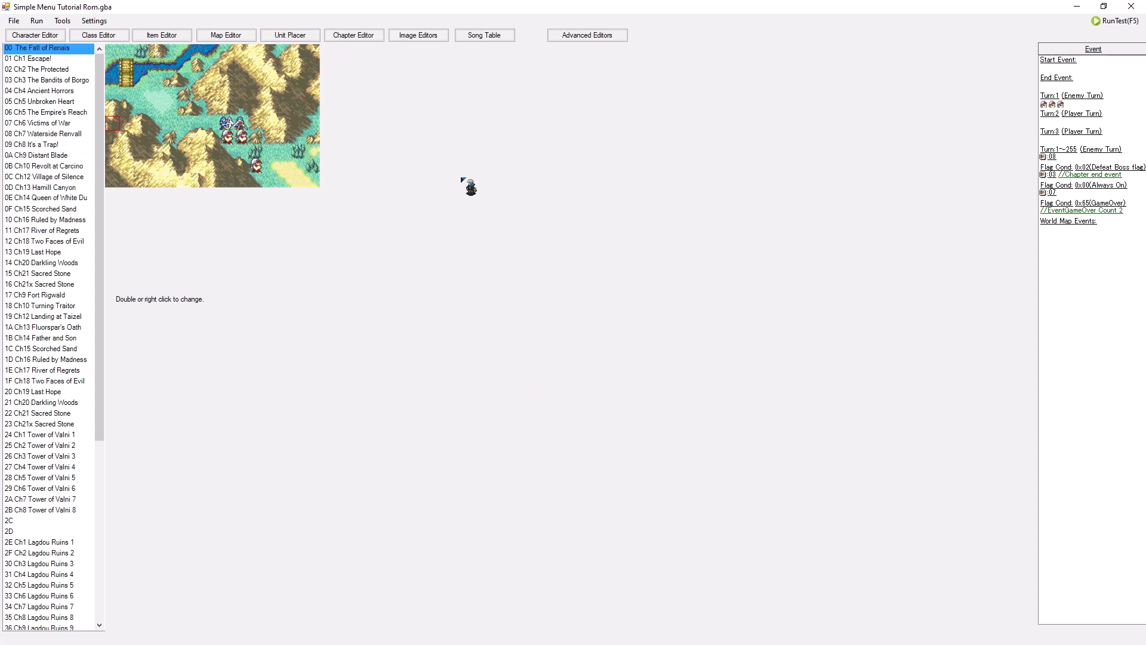
Open the Advanced Editors collection from the main toolbar.
click(609, 36)
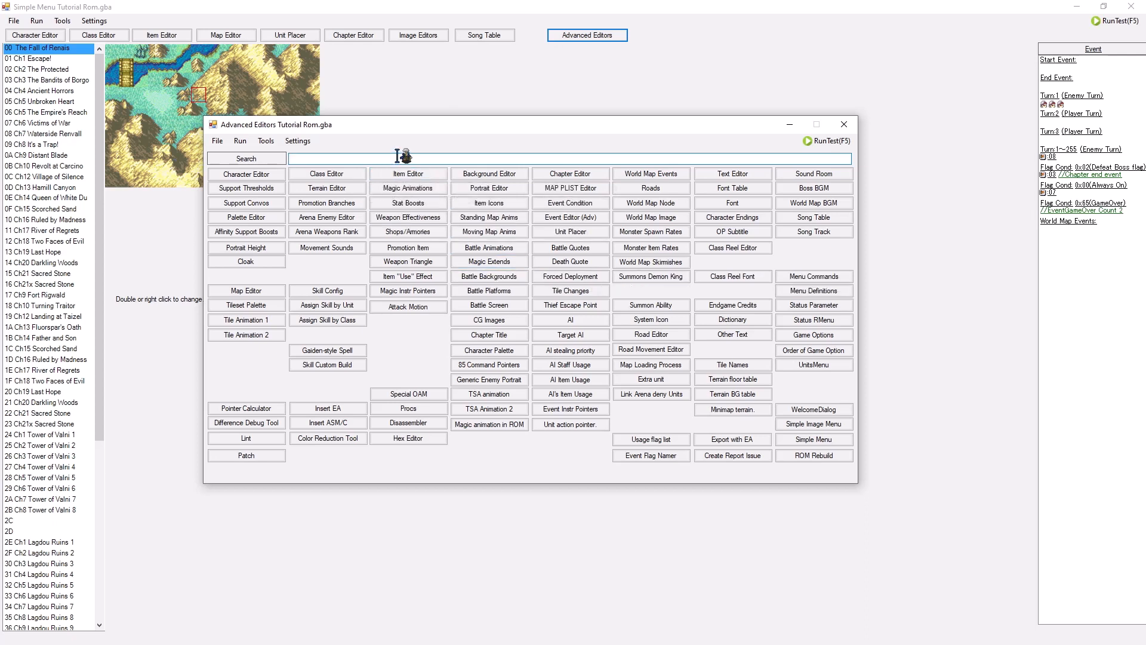
text(mag)
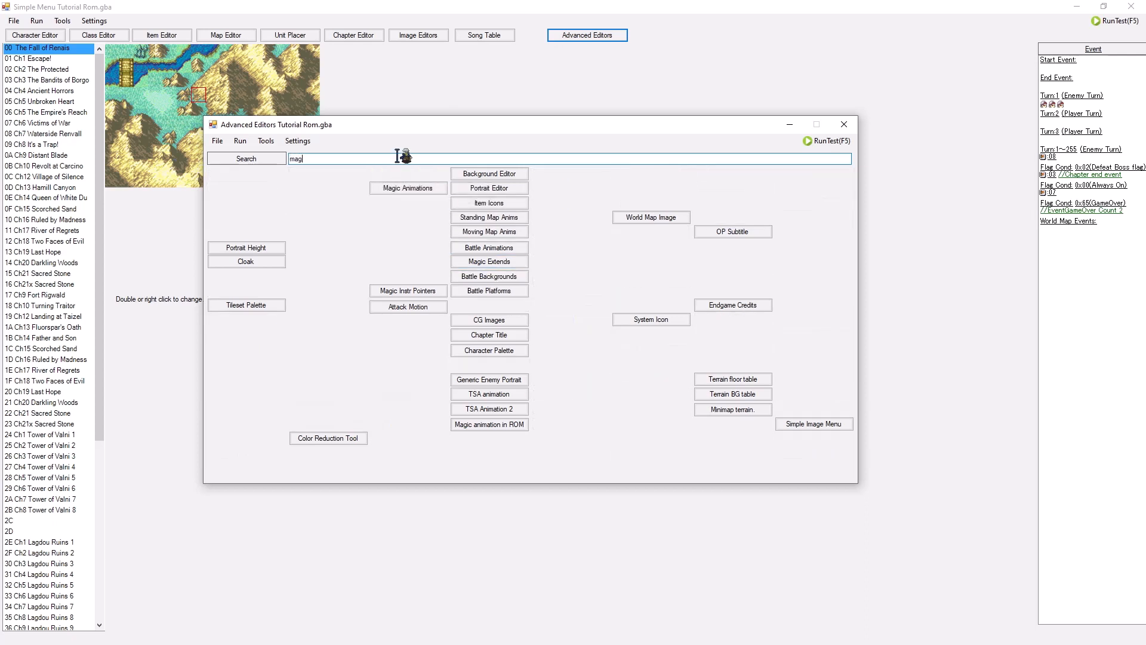
text(ic)
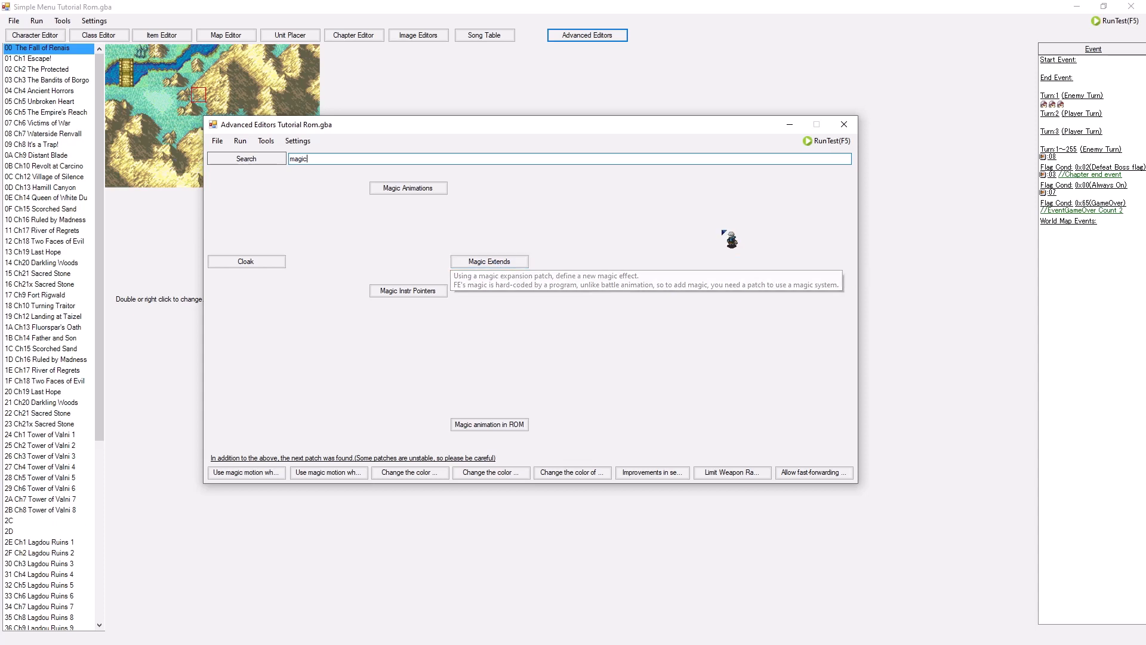
From Magic Extends, enable CSA_Creator_For_FE8U_ver2, accept the warning and extend the magic table.
click(501, 269)
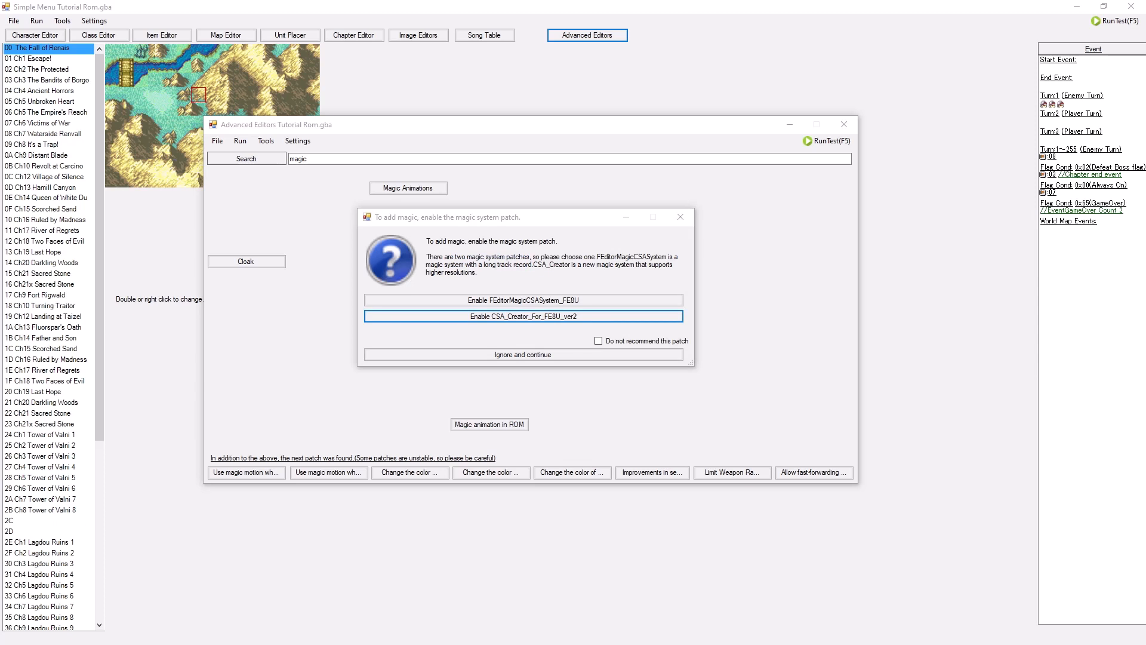
key(Return)
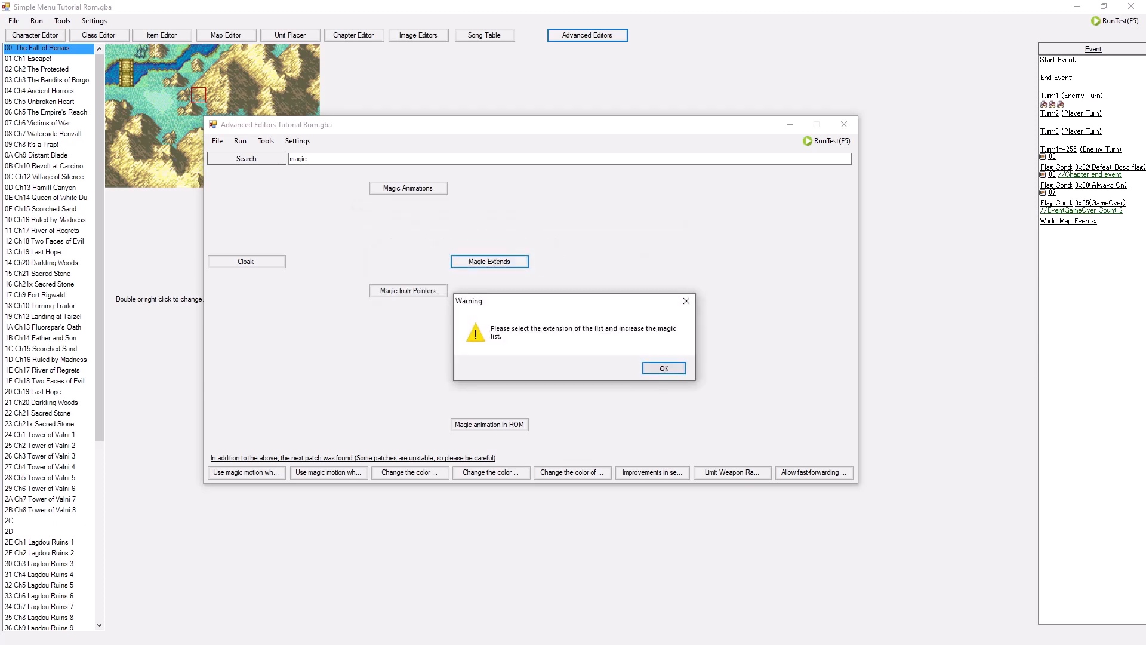
click(666, 368)
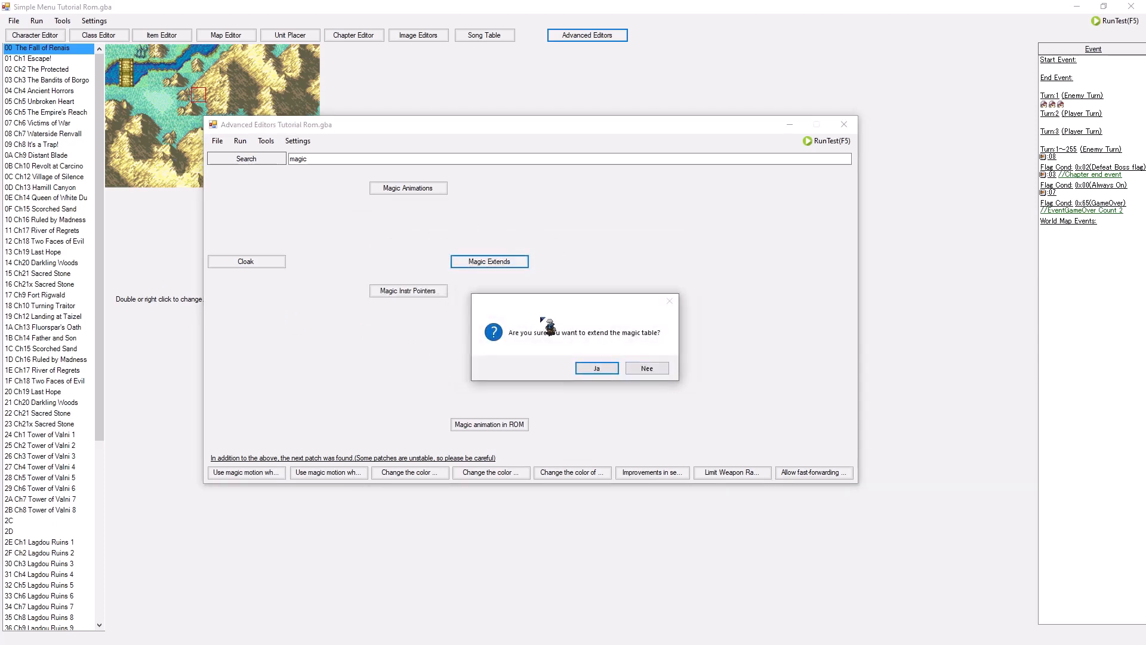
click(608, 369)
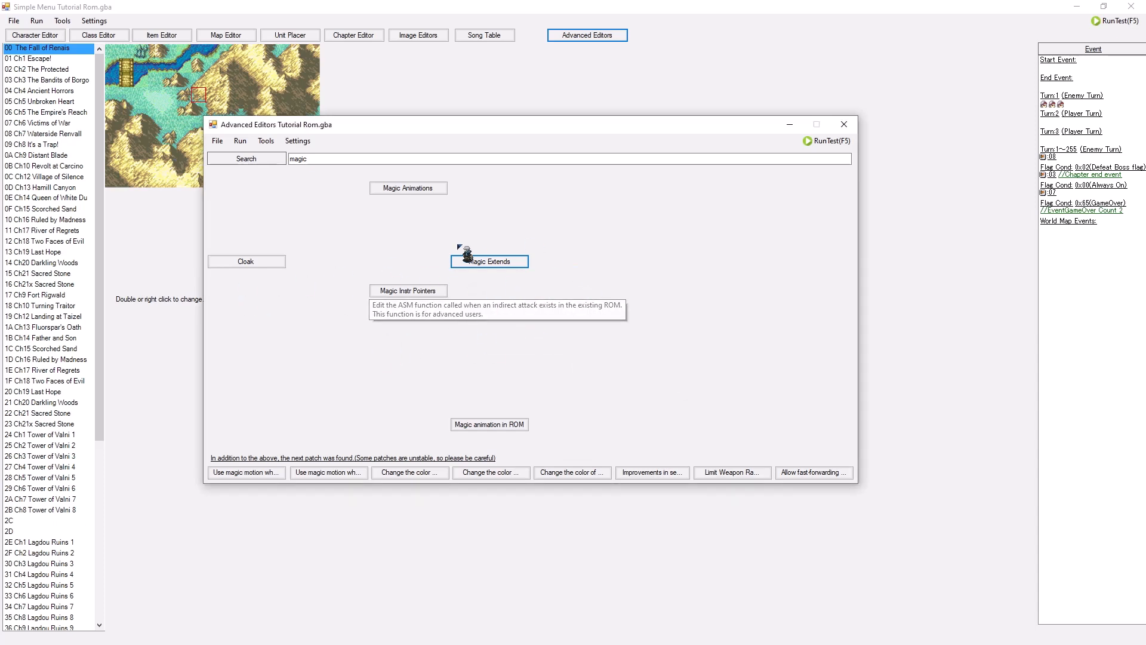
mouse_move(407, 290)
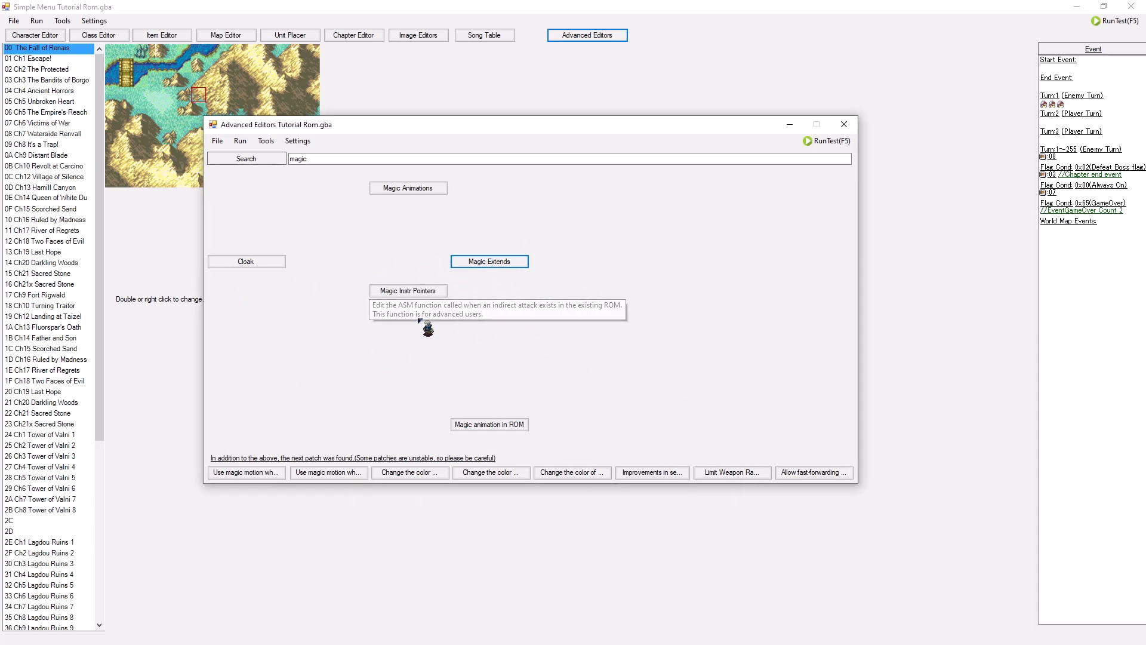
click(256, 263)
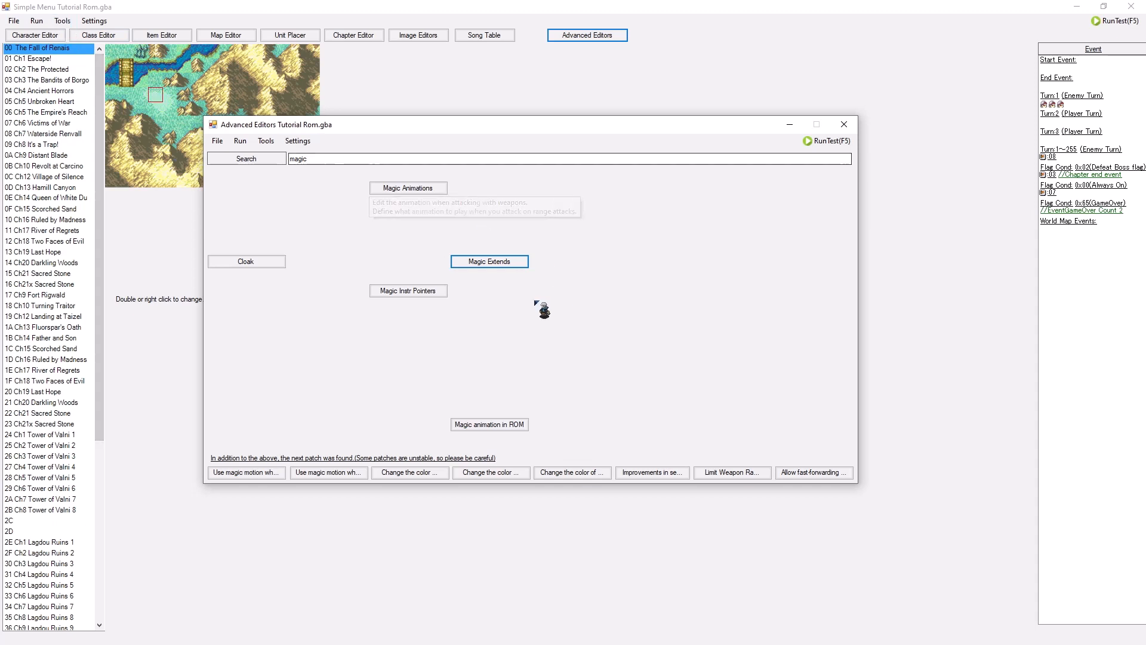
In the patch manager, view CSA_Creator_For_FE8U_ver2 showing its Already Installed status.
click(64, 22)
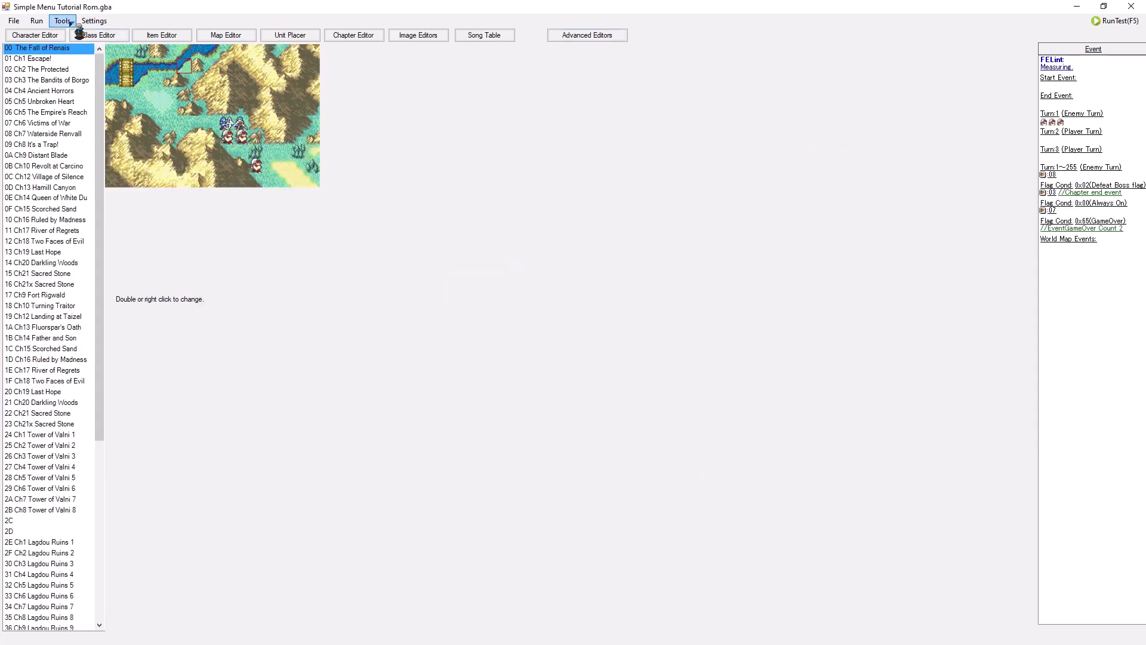
click(112, 73)
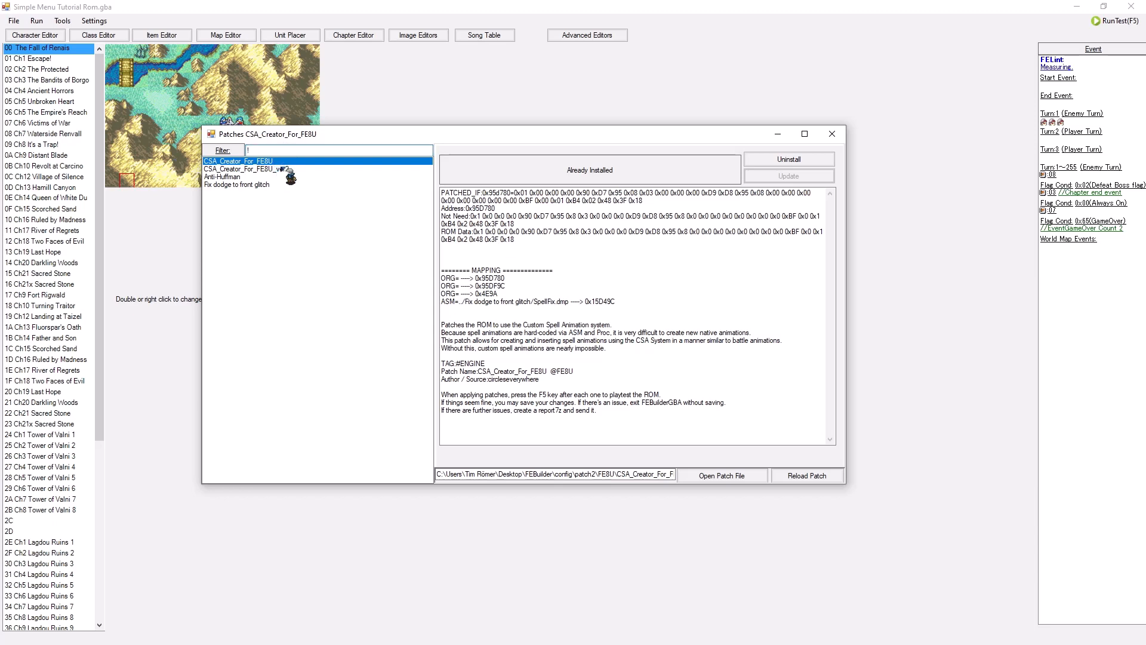
click(284, 168)
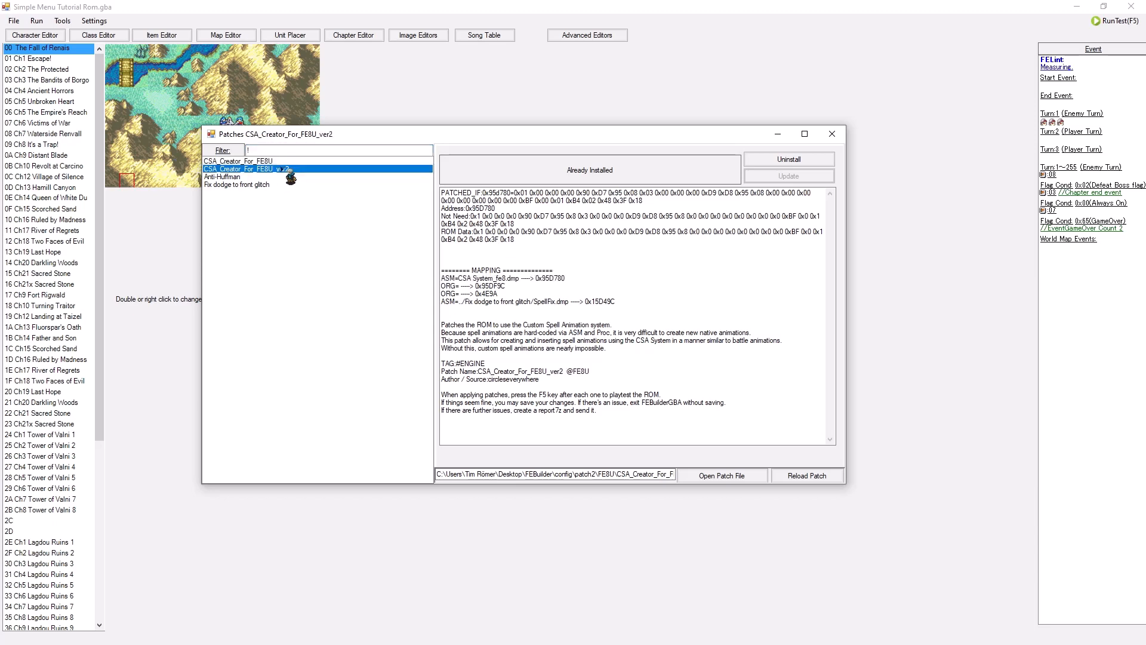
click(268, 169)
click(274, 169)
click(281, 169)
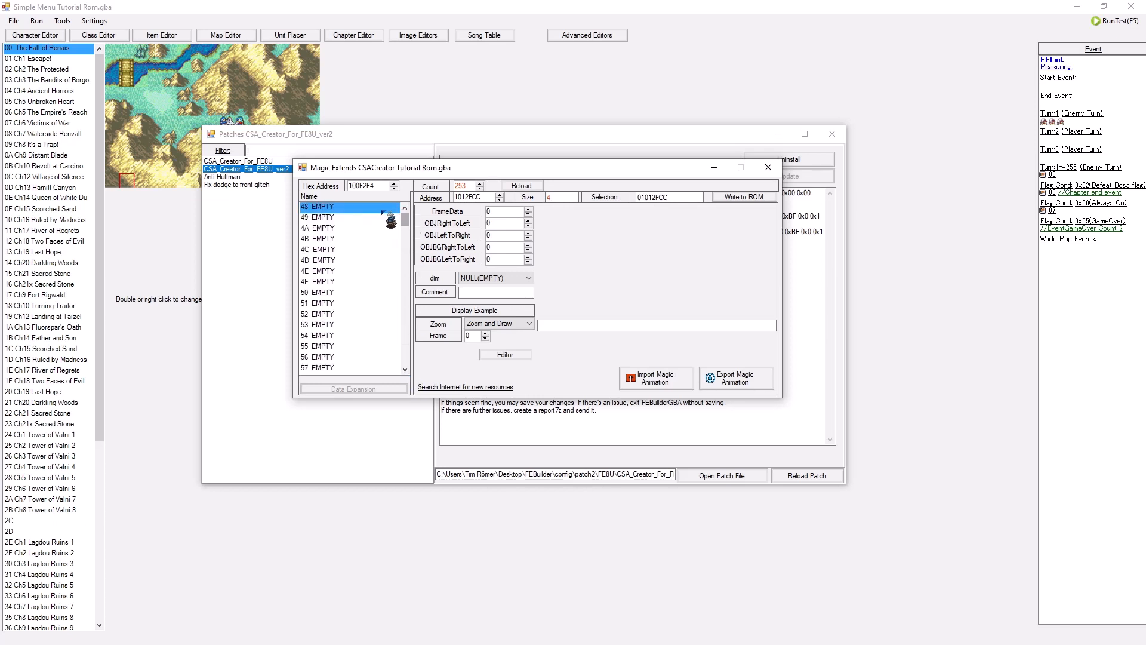
drag(406, 221, 415, 370)
Select the last Magic Extends slot FC EMPTY to show its record at 1013DDC.
click(326, 367)
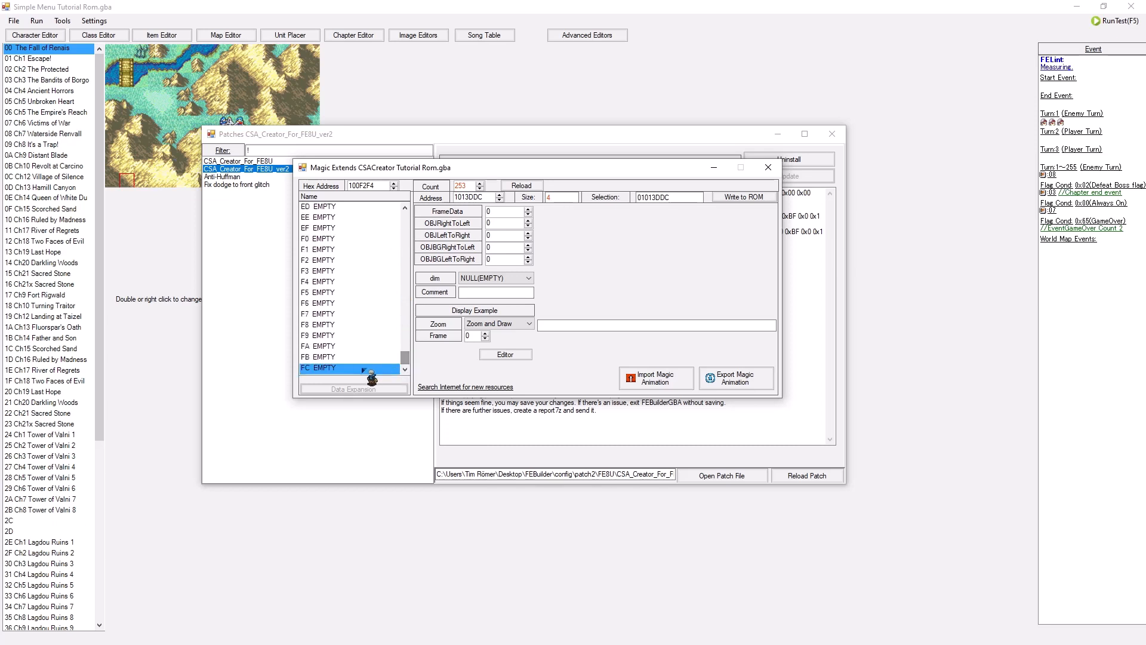
scroll(372, 285, up, 14)
scroll(373, 285, up, 20)
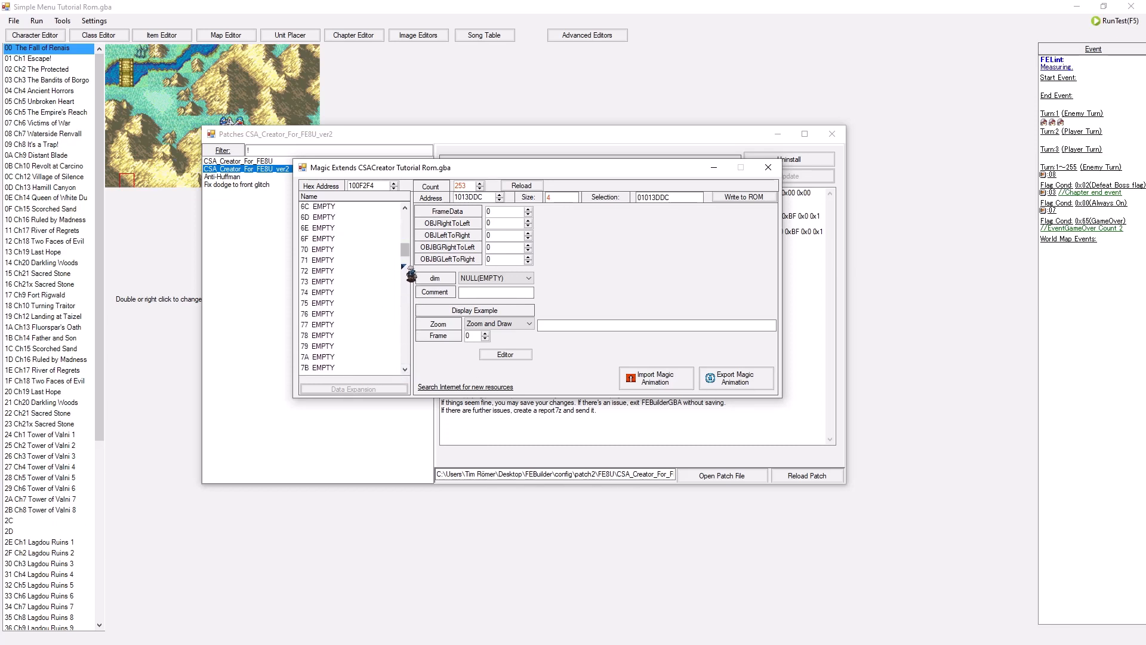
scroll(402, 269, down, 19)
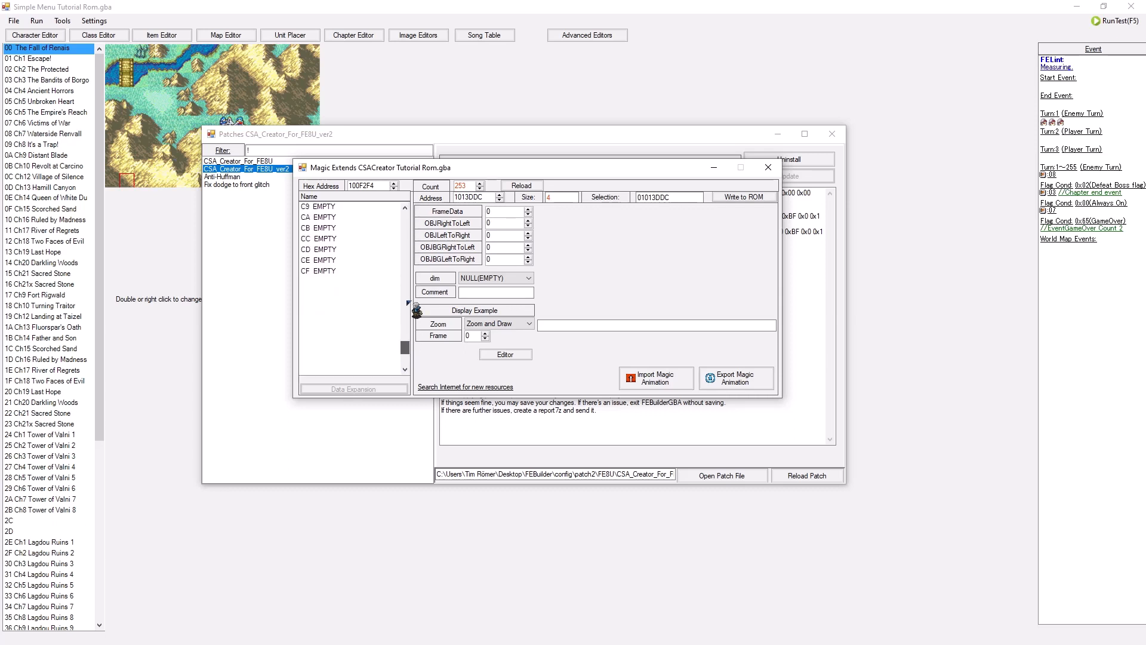
scroll(409, 286, up, 20)
scroll(409, 223, up, 8)
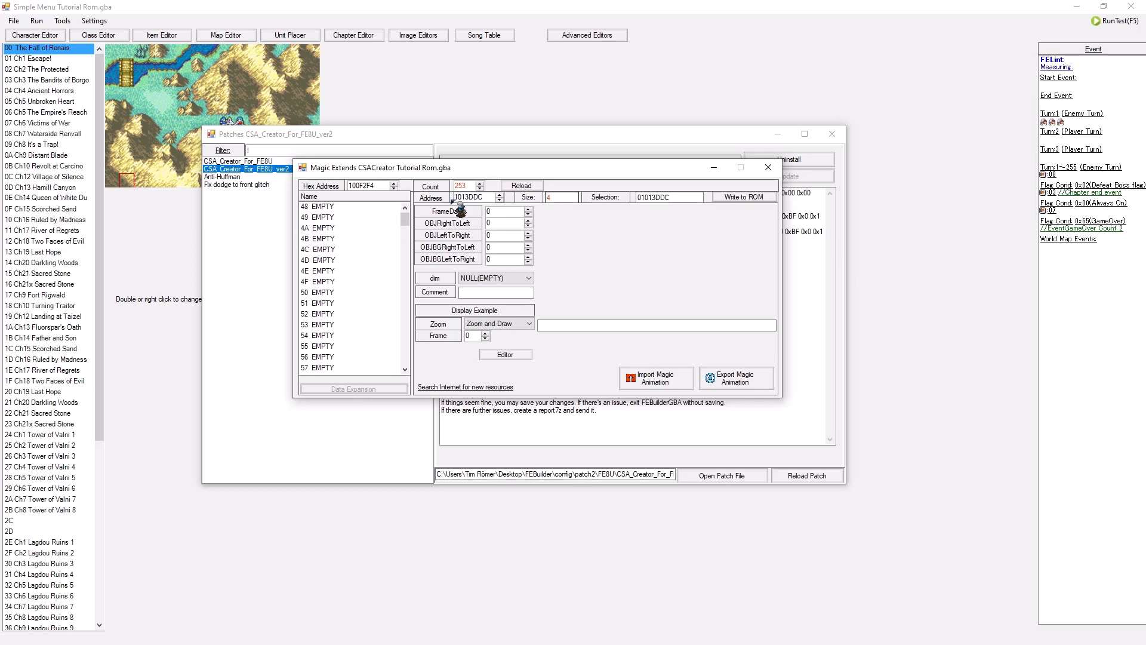
Select empty slot 48 and import the fire magic animation file into it.
click(341, 206)
click(651, 378)
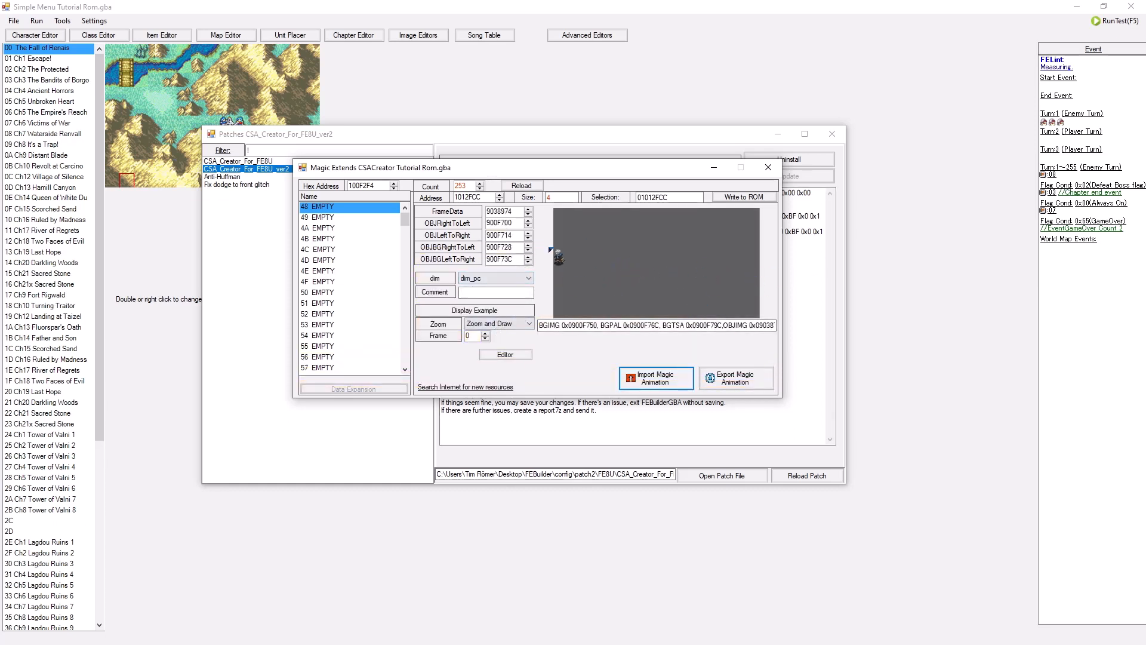
Preview the slot 48 fire frames, return to frame 0, and load it into the animation editor.
click(488, 334)
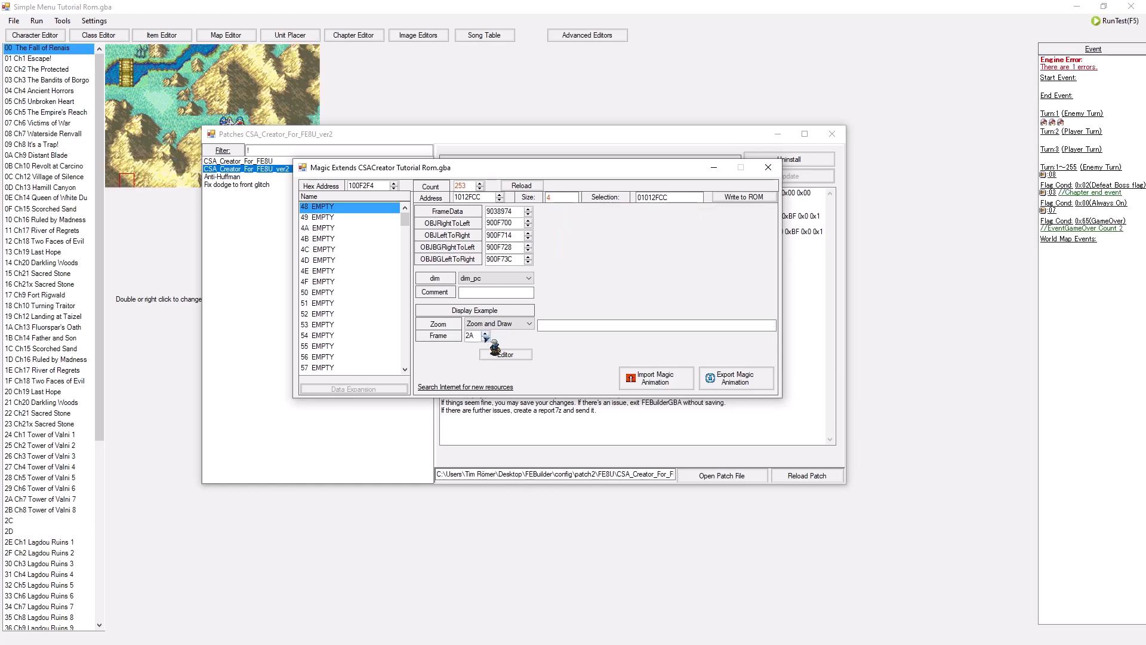
click(484, 339)
click(485, 339)
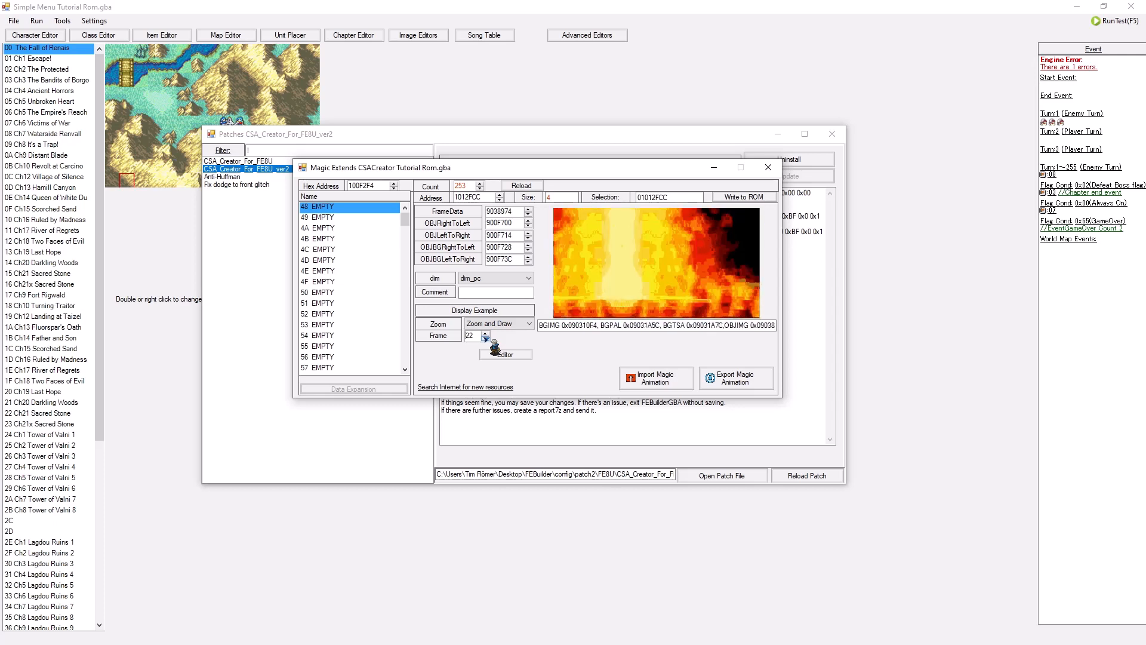
click(484, 339)
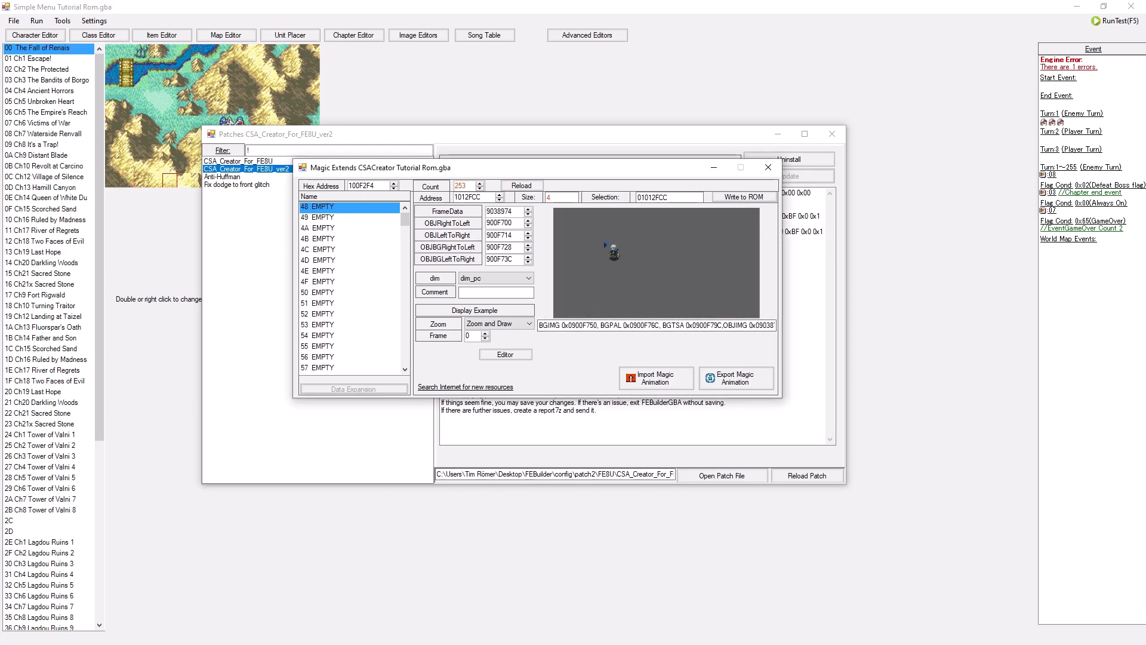
click(506, 353)
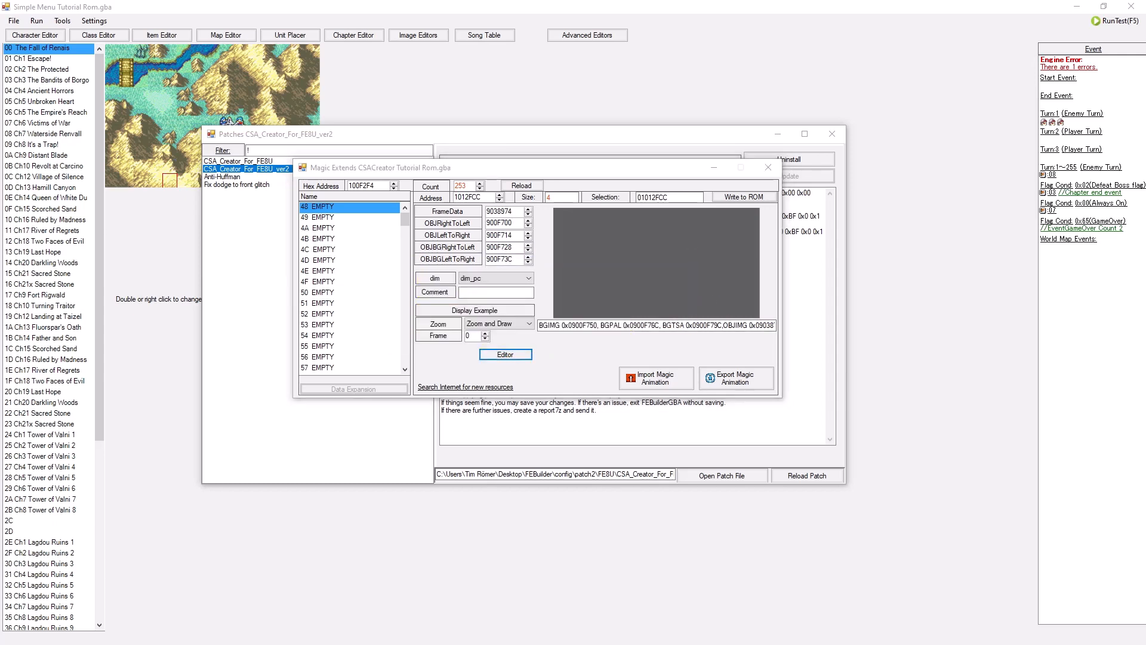
scroll(665, 208, down, 3)
scroll(665, 208, down, 2)
scroll(712, 212, down, 2)
scroll(711, 212, down, 2)
scroll(705, 223, down, 2)
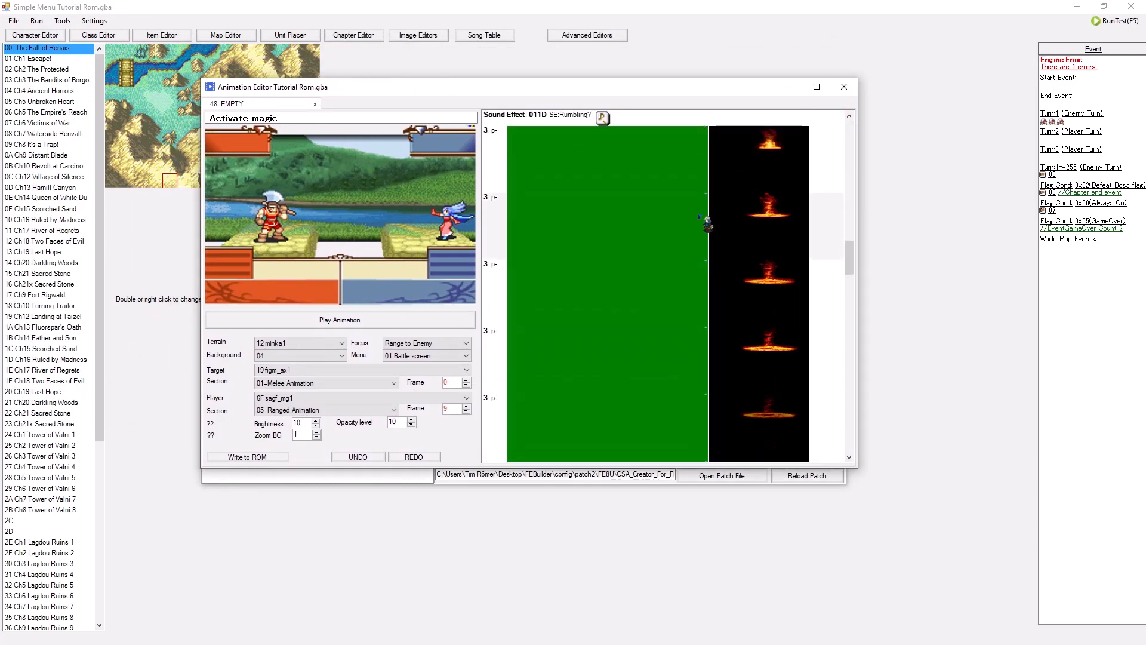
click(669, 188)
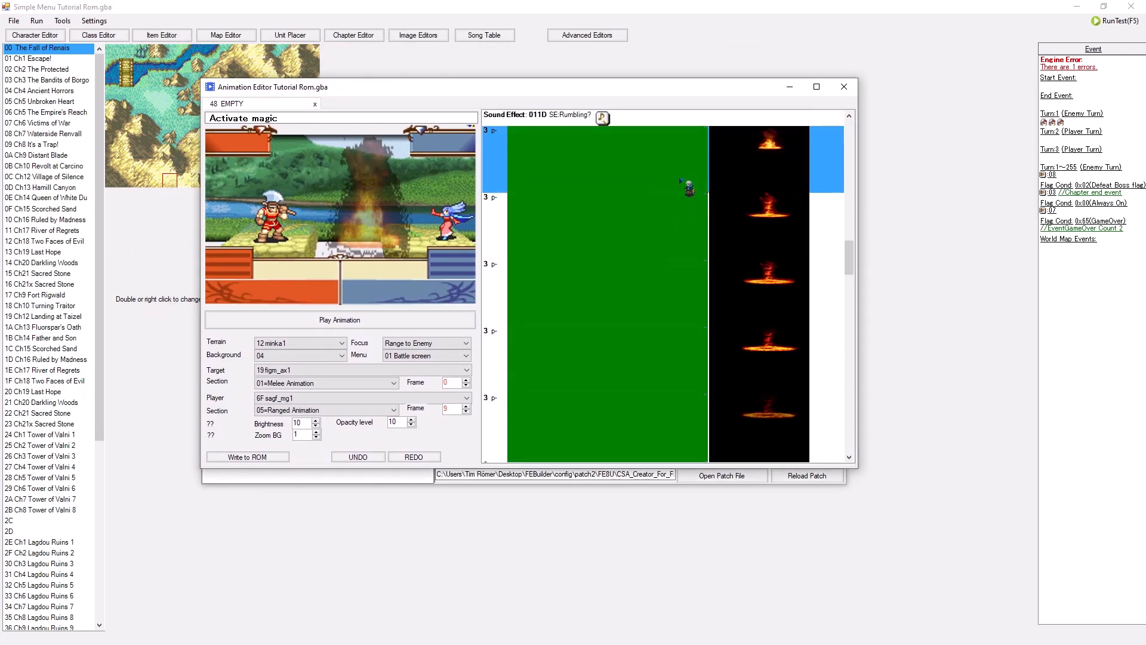
key(Down)
key(Down)
key(Down)
key(Down)
scroll(688, 188, down, 1)
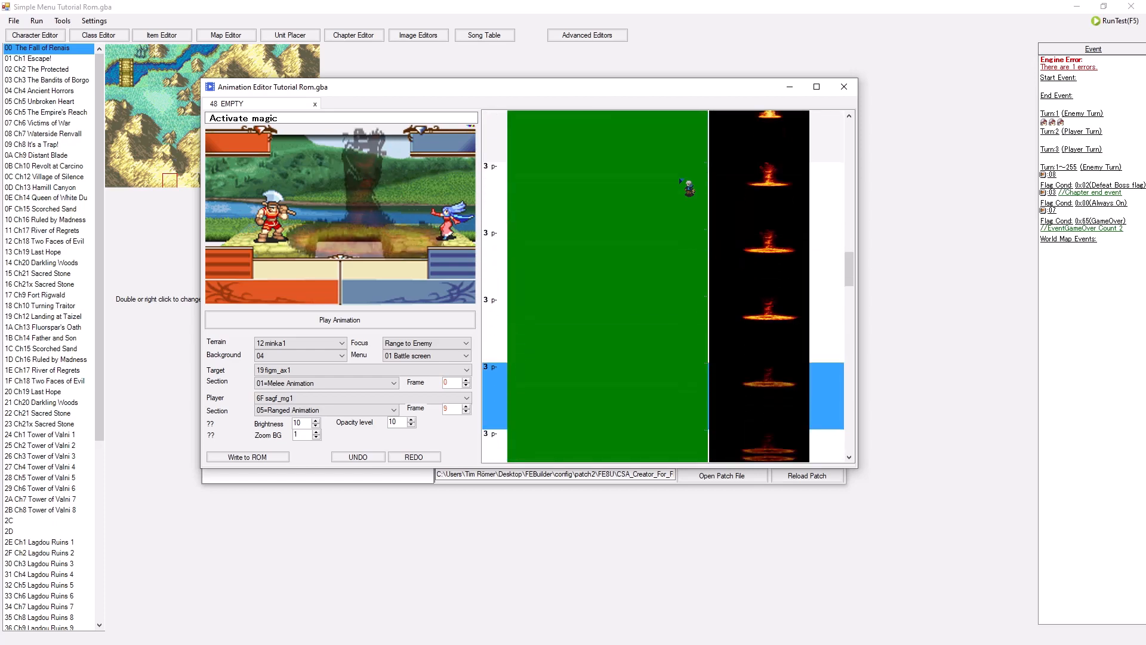
key(Down)
key(Down)
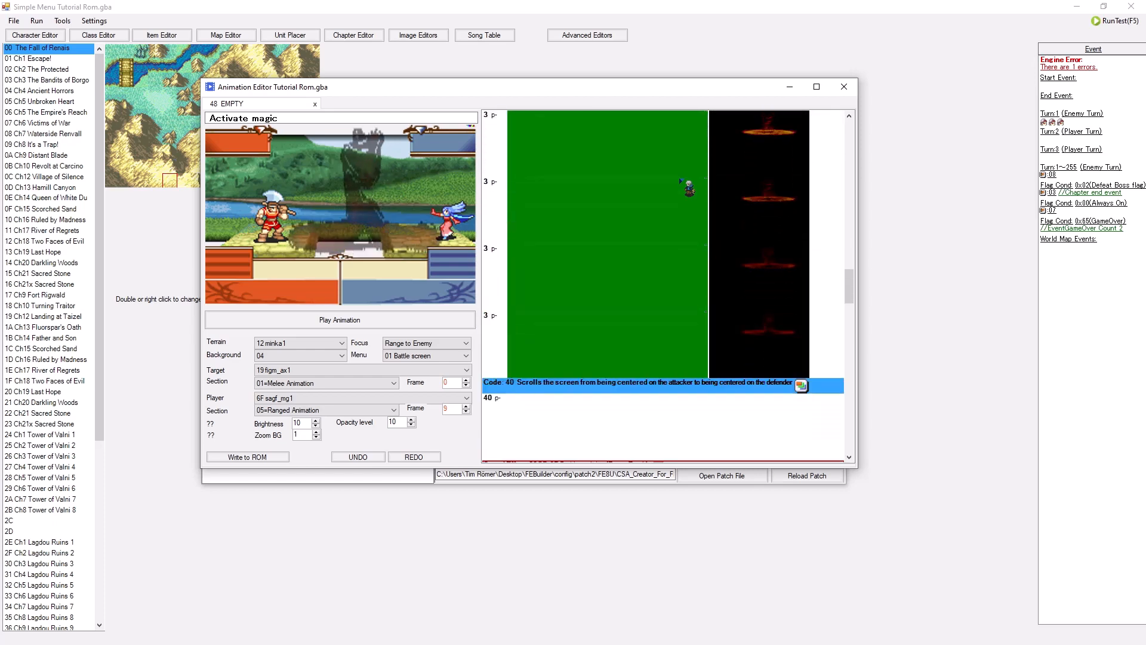
key(Down)
key(Down)
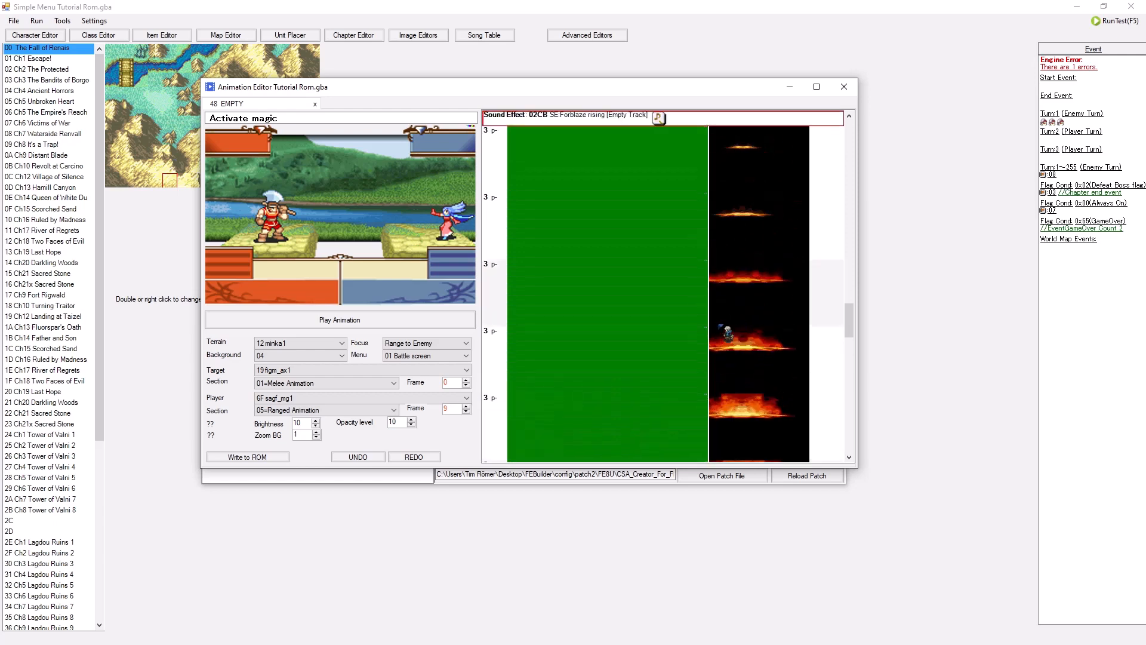
scroll(678, 350, down, 3)
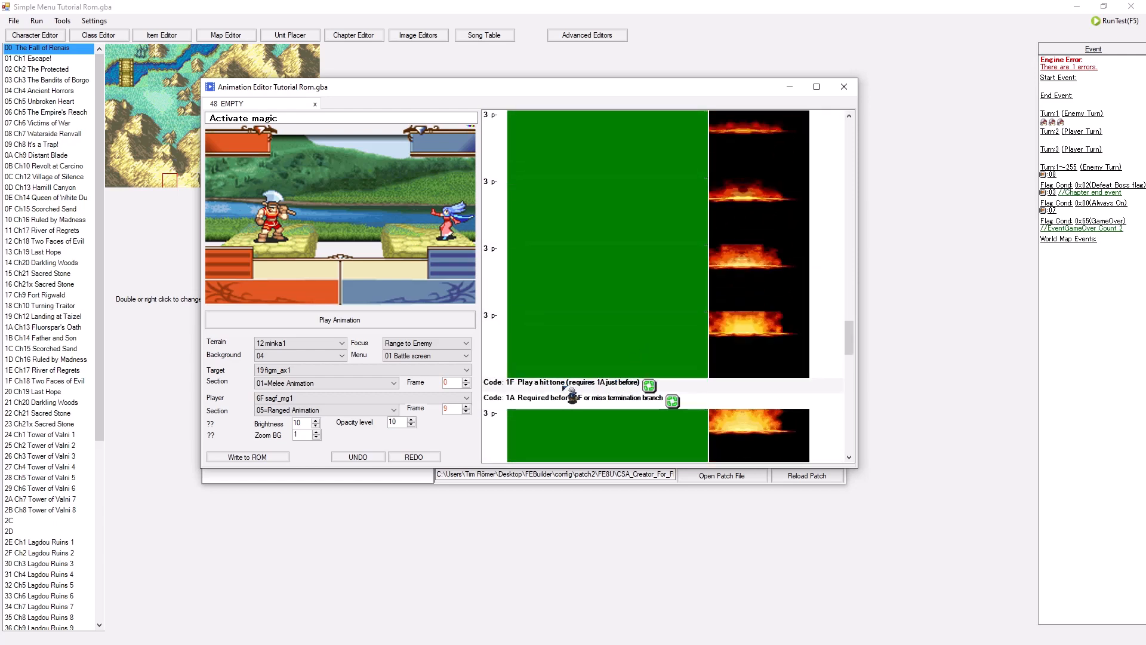
scroll(680, 351, up, 3)
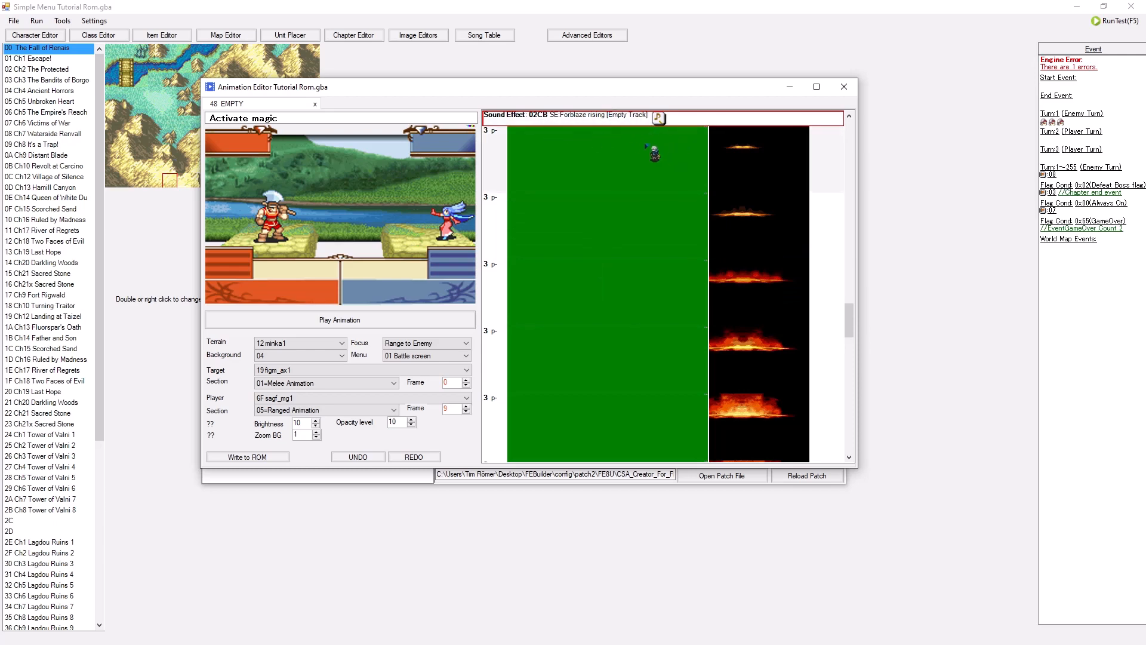
scroll(626, 224, up, 1)
click(623, 250)
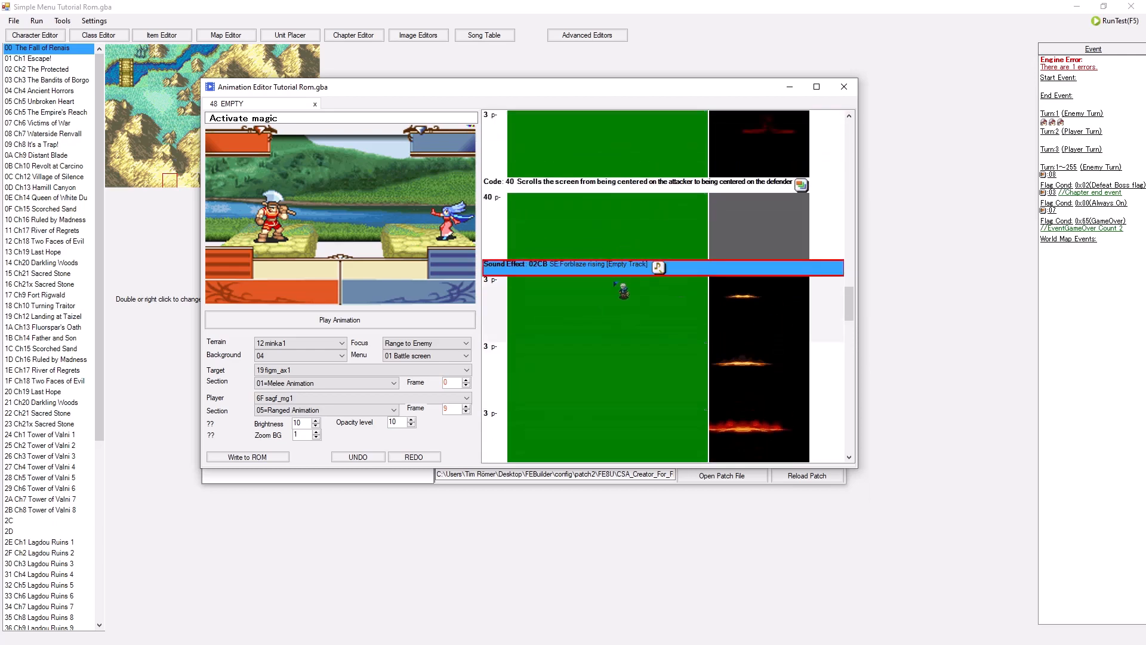
scroll(632, 260, up, 2)
scroll(627, 270, up, 2)
scroll(633, 275, down, 1)
scroll(626, 260, up, 5)
scroll(608, 226, down, 5)
scroll(628, 242, down, 3)
scroll(640, 255, down, 3)
scroll(646, 257, down, 3)
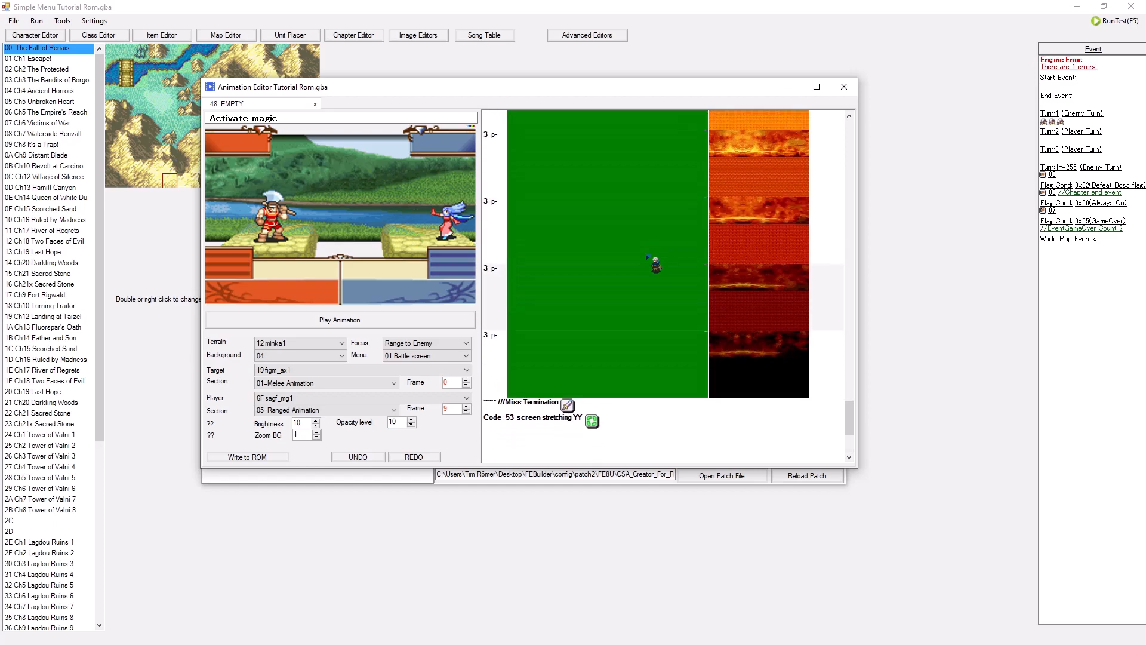
scroll(647, 258, up, 3)
scroll(652, 305, up, 2)
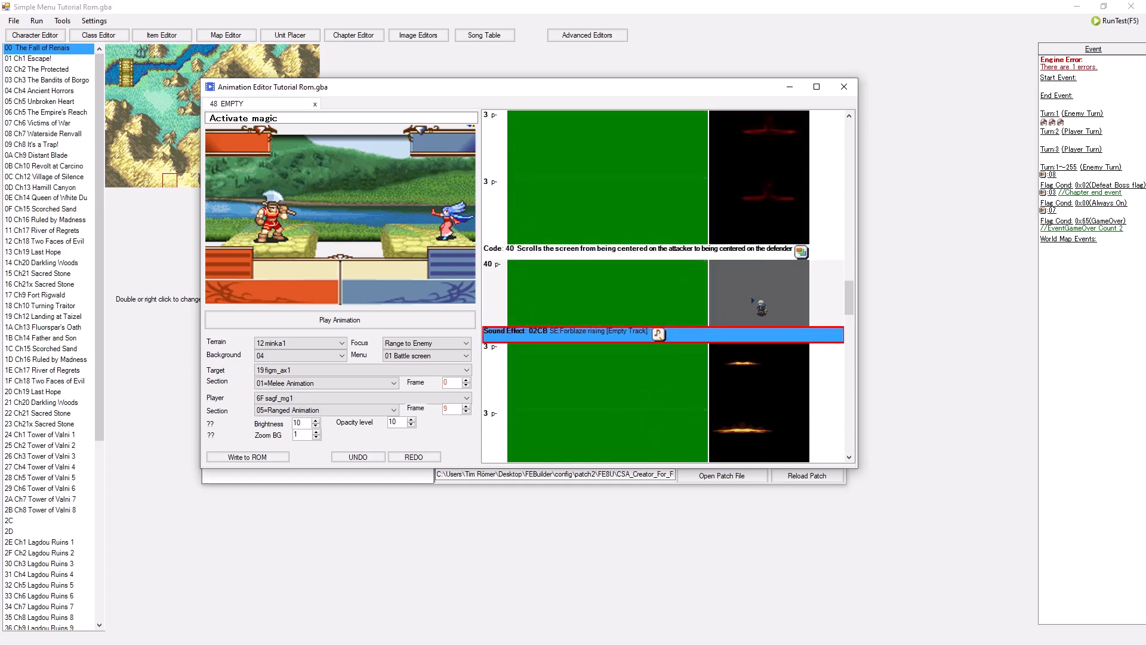
scroll(658, 333, up, 2)
scroll(659, 333, up, 5)
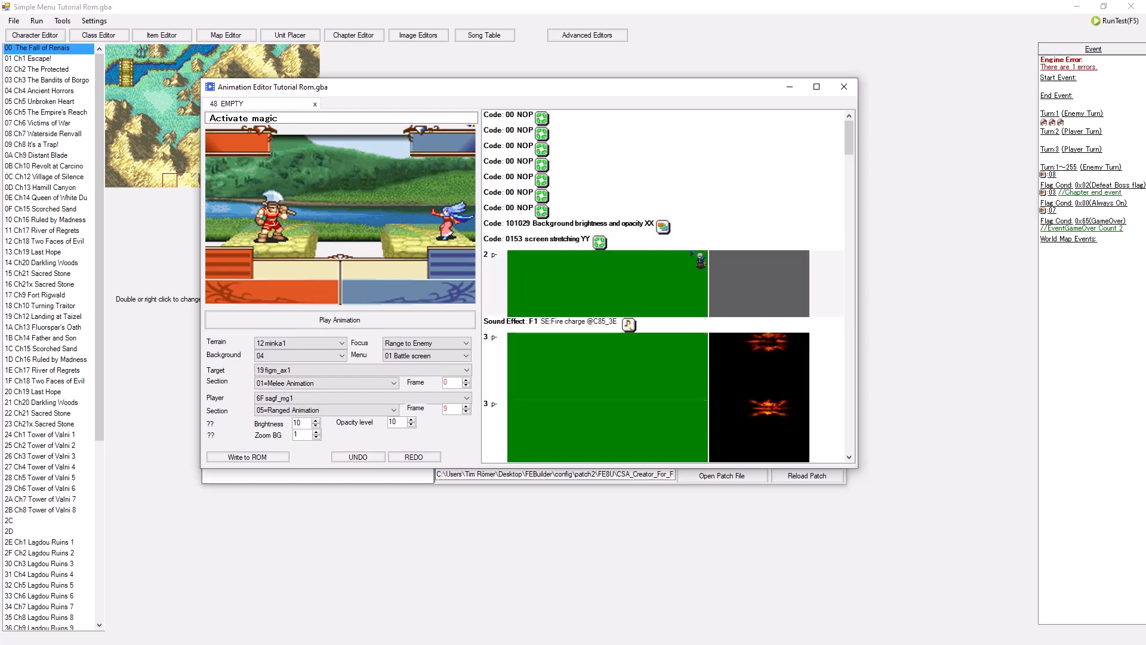
scroll(716, 333, down, 3)
scroll(717, 333, down, 2)
scroll(642, 249, down, 3)
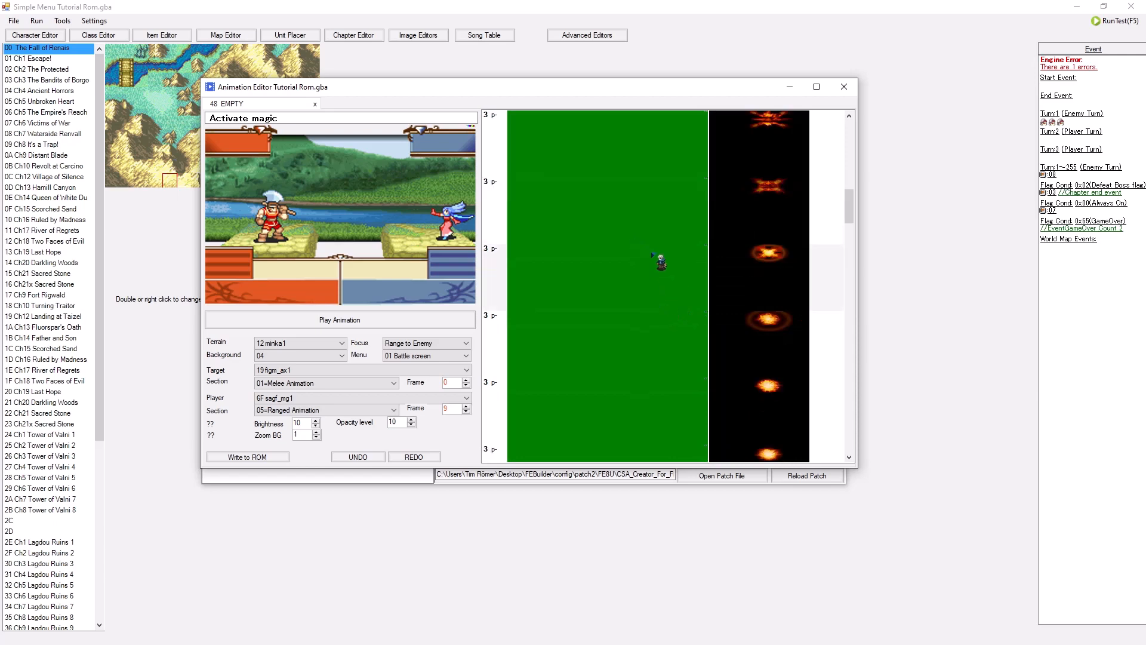
scroll(660, 251, down, 3)
scroll(686, 281, down, 3)
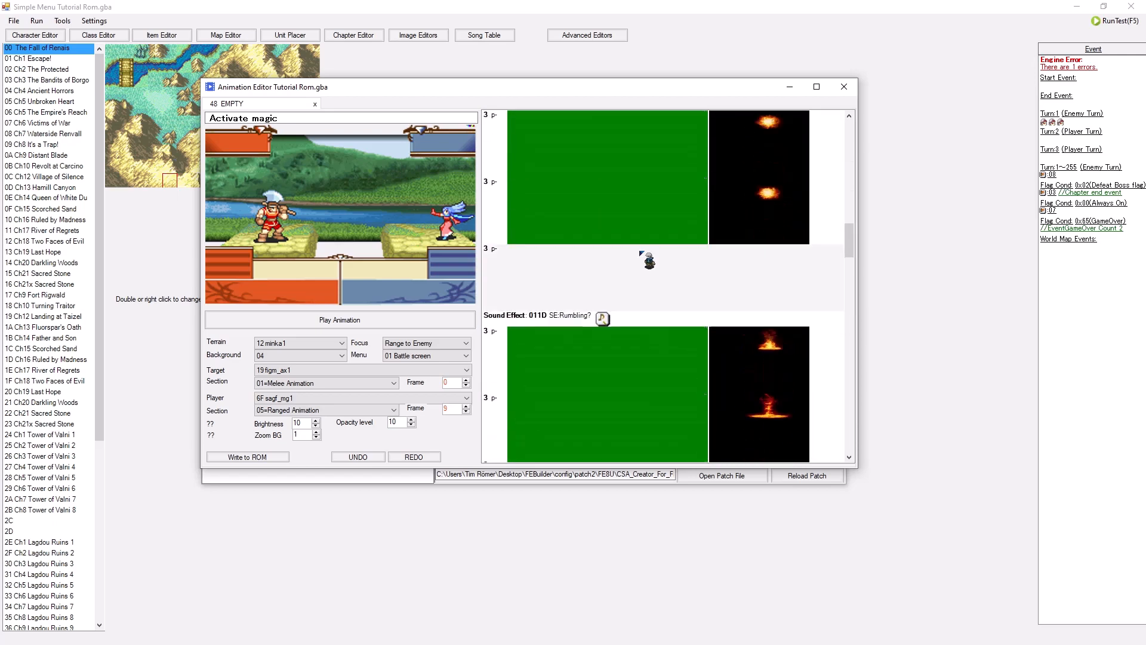
scroll(605, 294, down, 3)
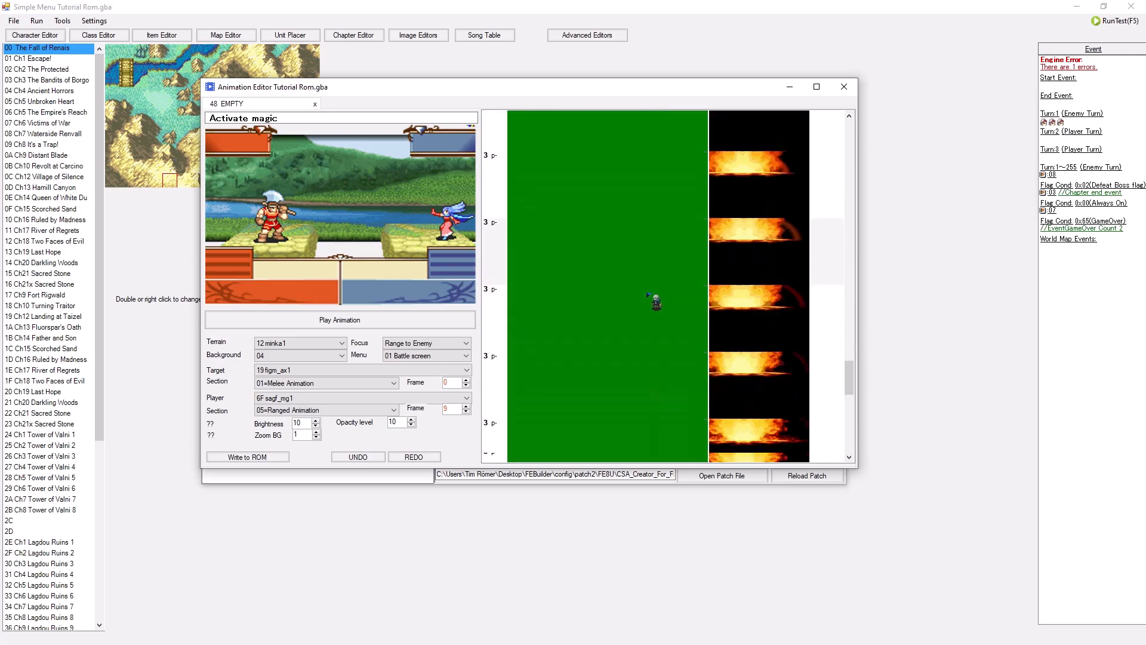
scroll(645, 291, down, 3)
scroll(650, 296, down, 3)
scroll(651, 296, up, 3)
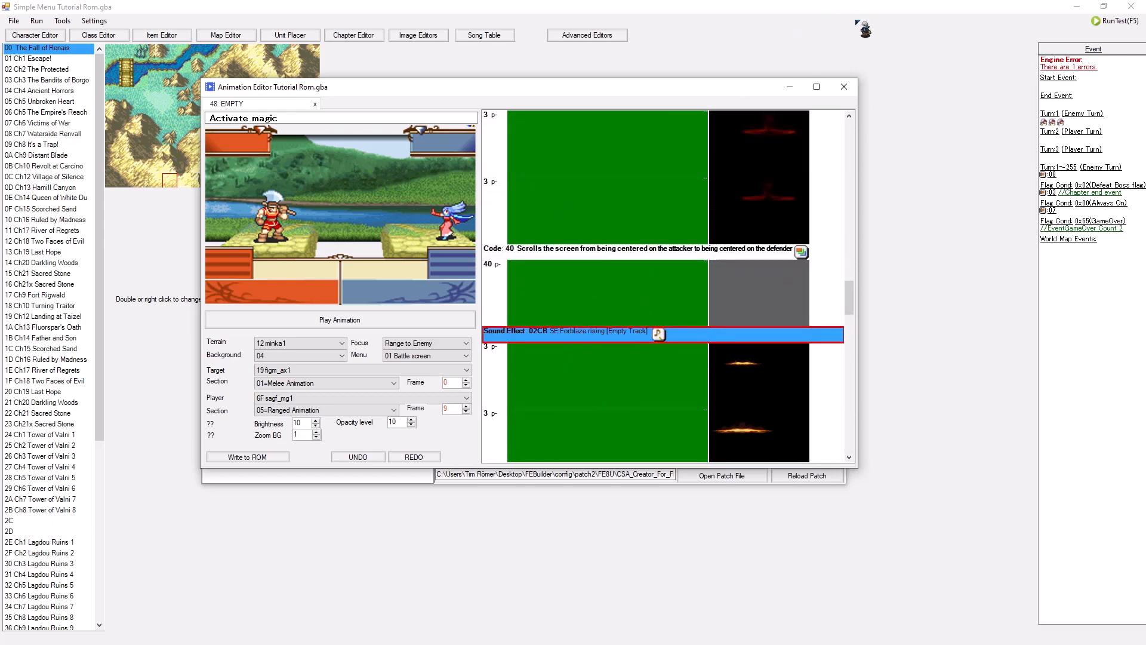
click(845, 87)
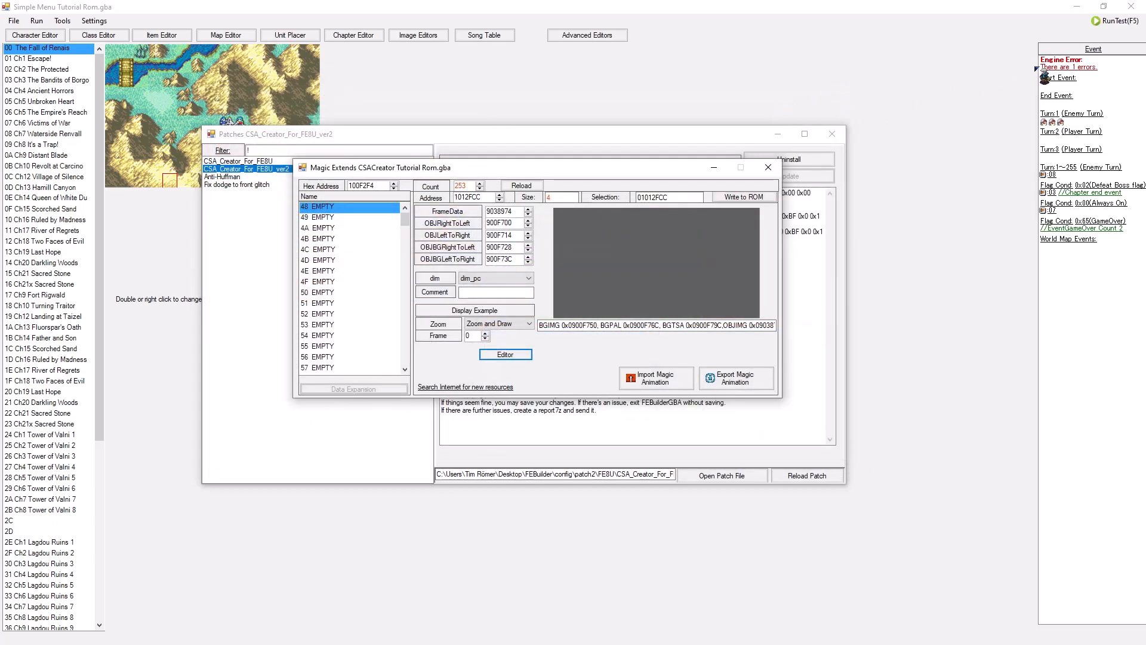
Read the slot 48 sound effect priority error report, then dismiss it.
double_click(1059, 68)
mouse_move(494, 123)
mouse_down()
mouse_move(495, 166)
mouse_move(487, 153)
mouse_up()
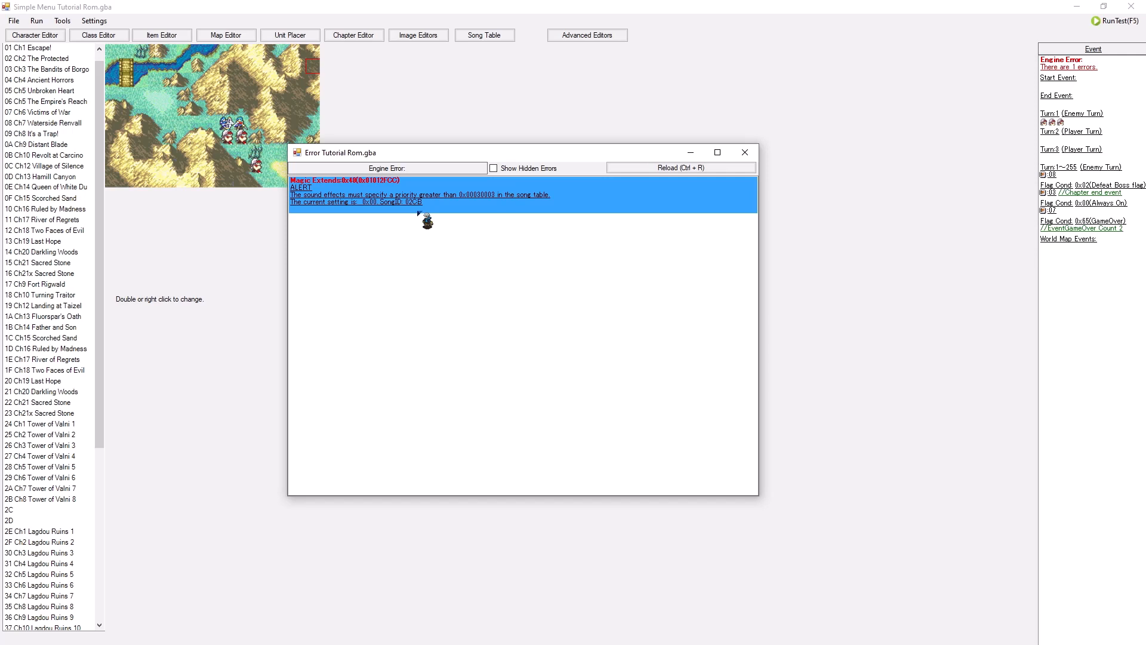
click(680, 168)
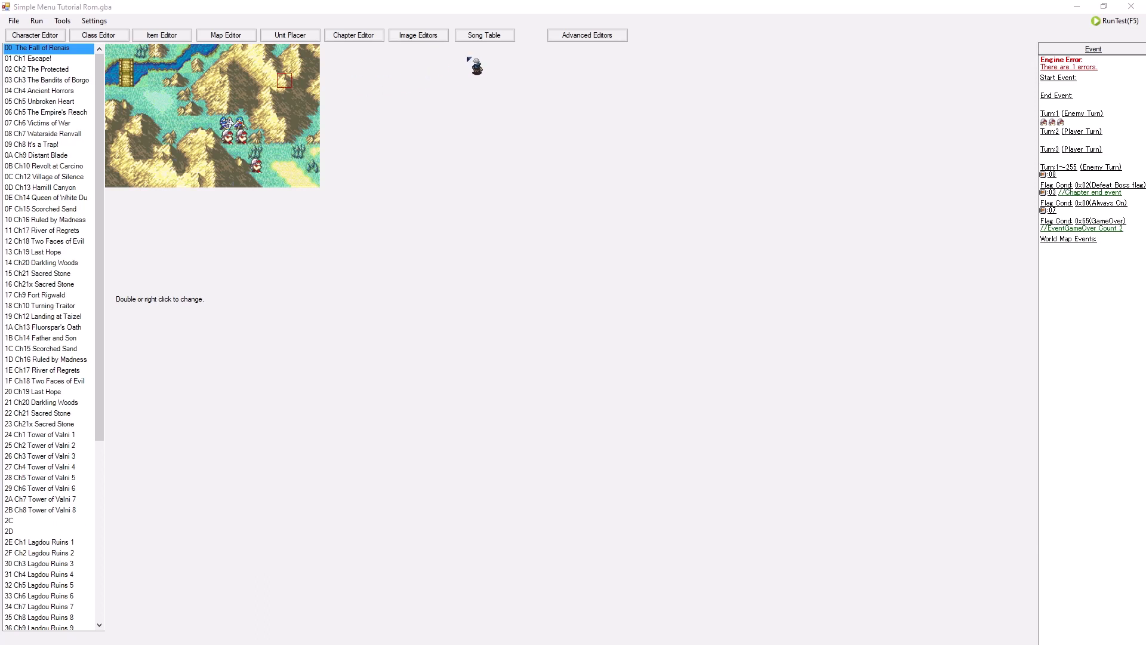
Open the Magic Animations Item Effect editor from Advanced Editors and reposition its window.
click(580, 37)
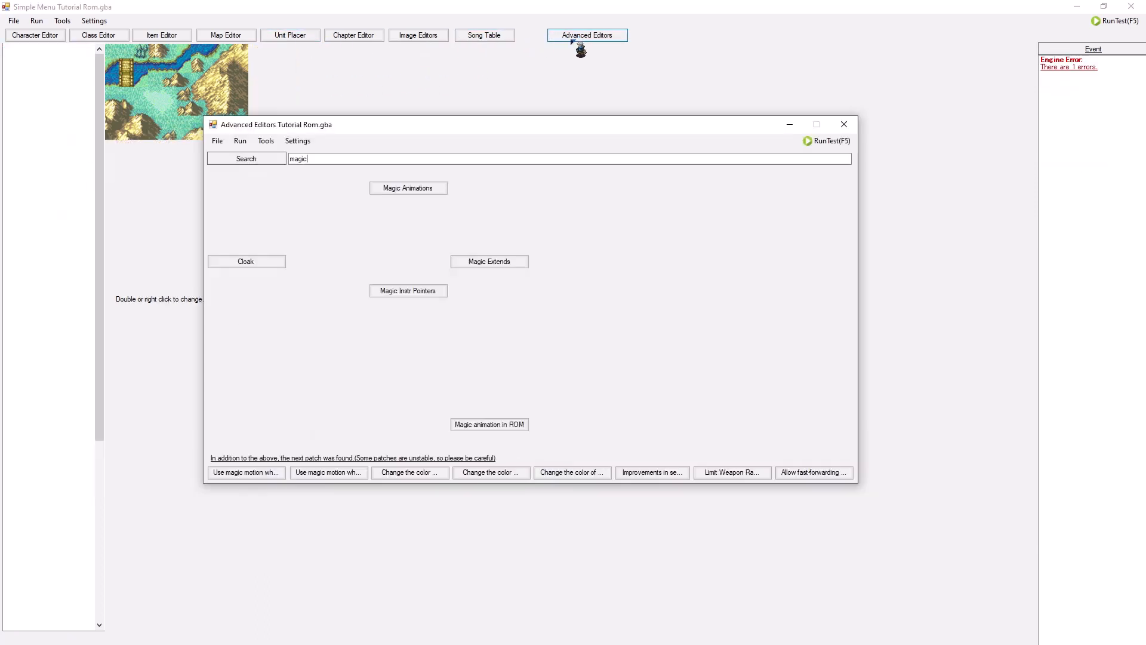
click(421, 188)
mouse_move(440, 185)
mouse_down()
mouse_move(559, 161)
mouse_move(550, 146)
mouse_up()
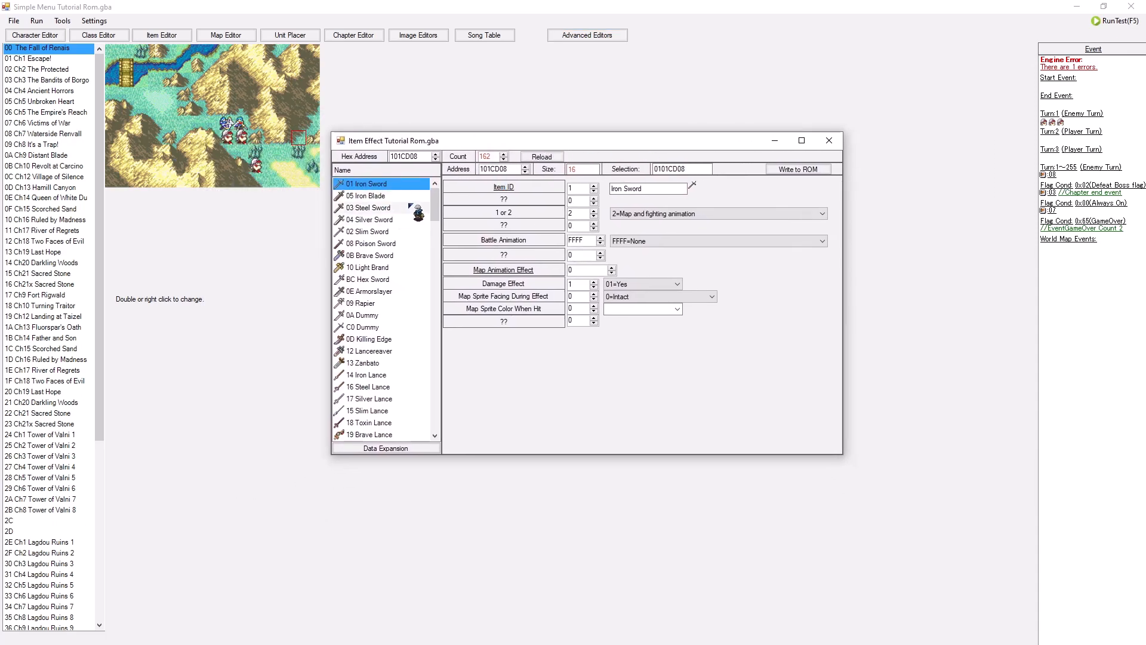
Browse the lance entries, viewing the Javelin and Short Spear effect settings.
click(432, 373)
click(431, 373)
click(381, 327)
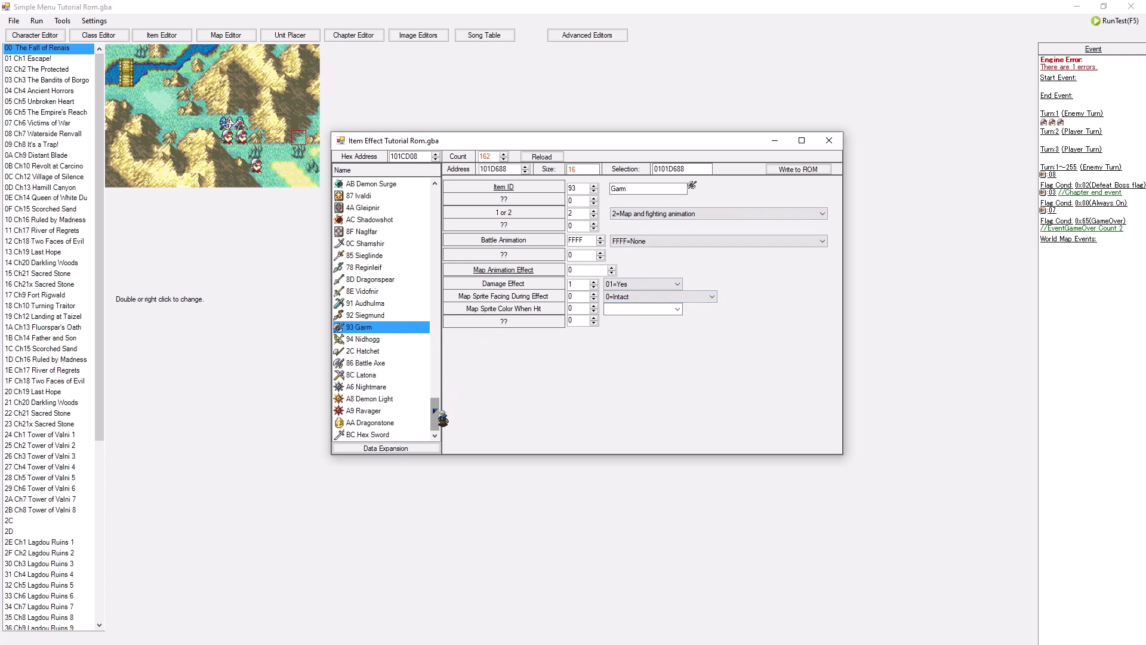
drag(434, 413, 434, 199)
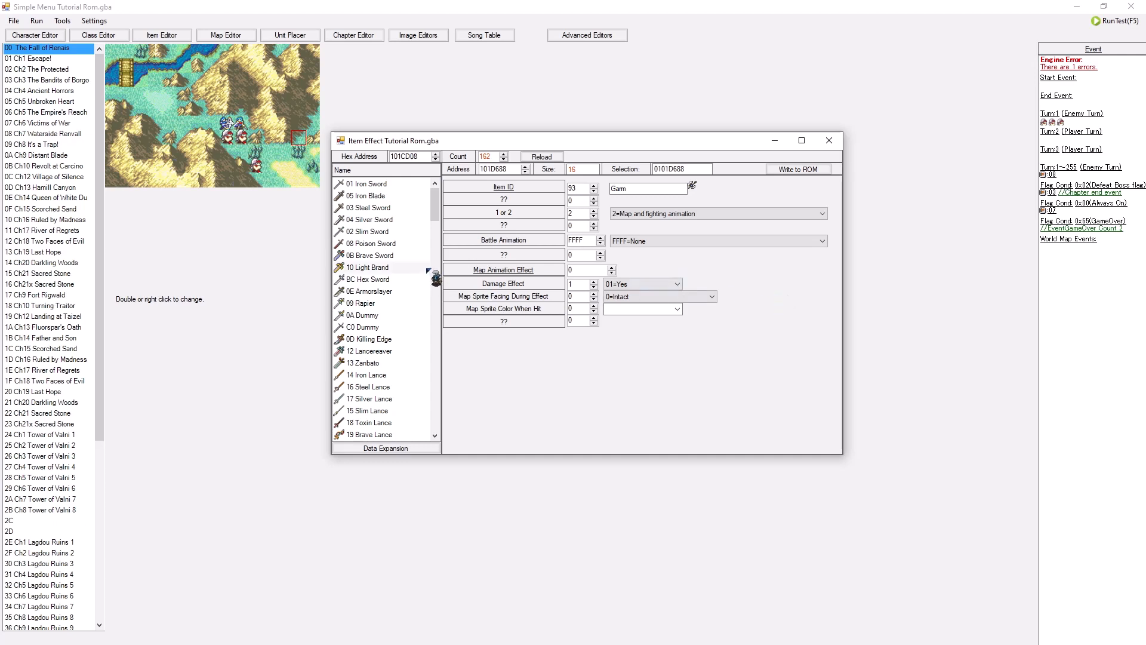
scroll(395, 266, down, 2)
scroll(394, 266, down, 1)
scroll(393, 266, down, 2)
scroll(394, 266, down, 1)
click(391, 267)
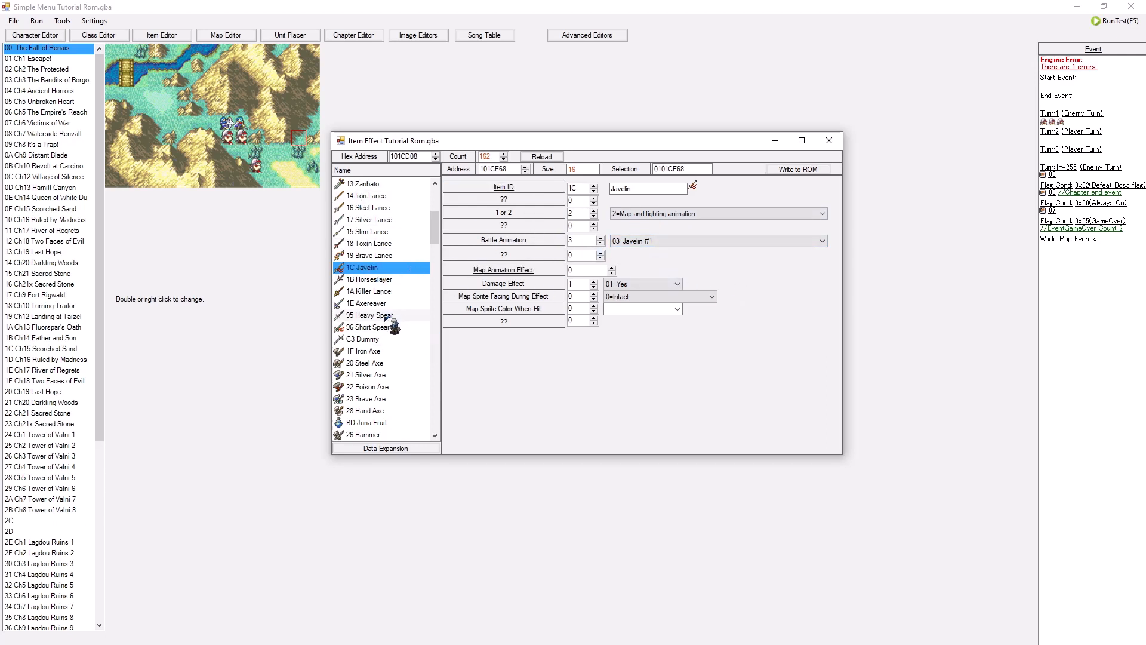
click(390, 328)
scroll(391, 421, down, 4)
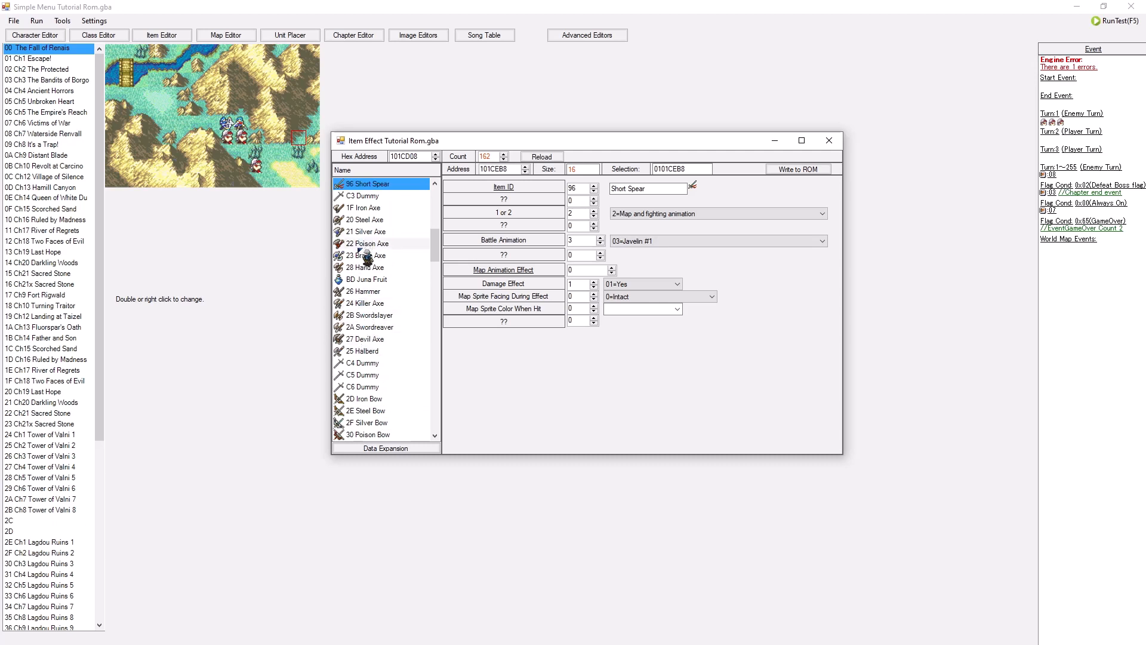
View the Hand Axe, Iron Bow, Poison Bow and Brave Bow effect settings down to the tomes.
click(357, 266)
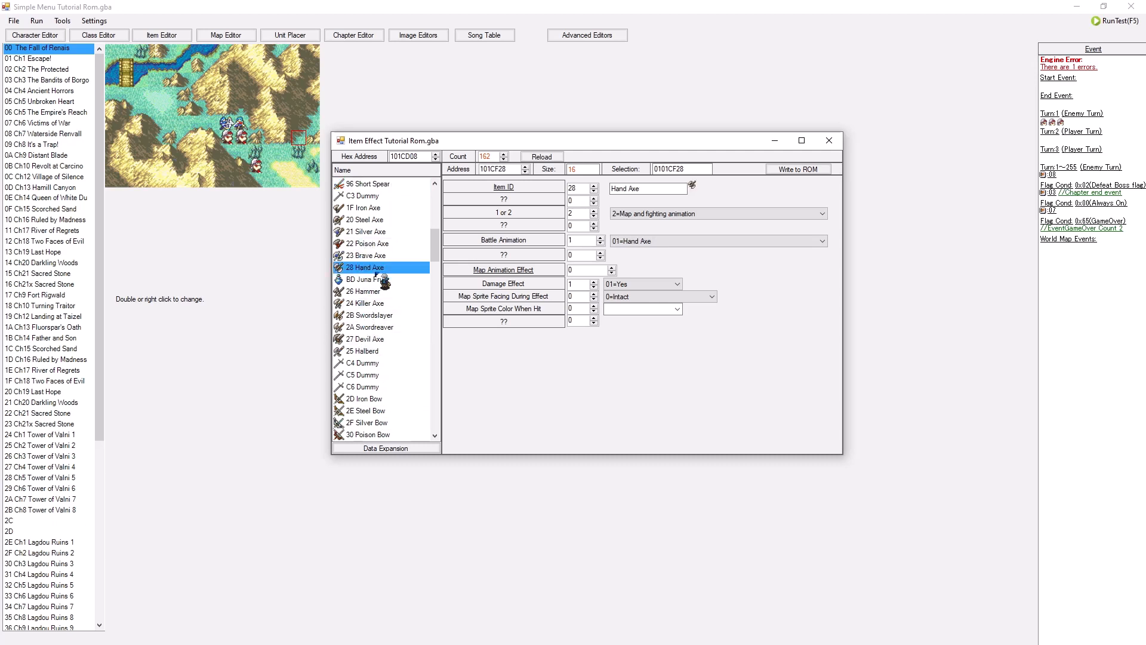
click(365, 397)
scroll(364, 395, down, 2)
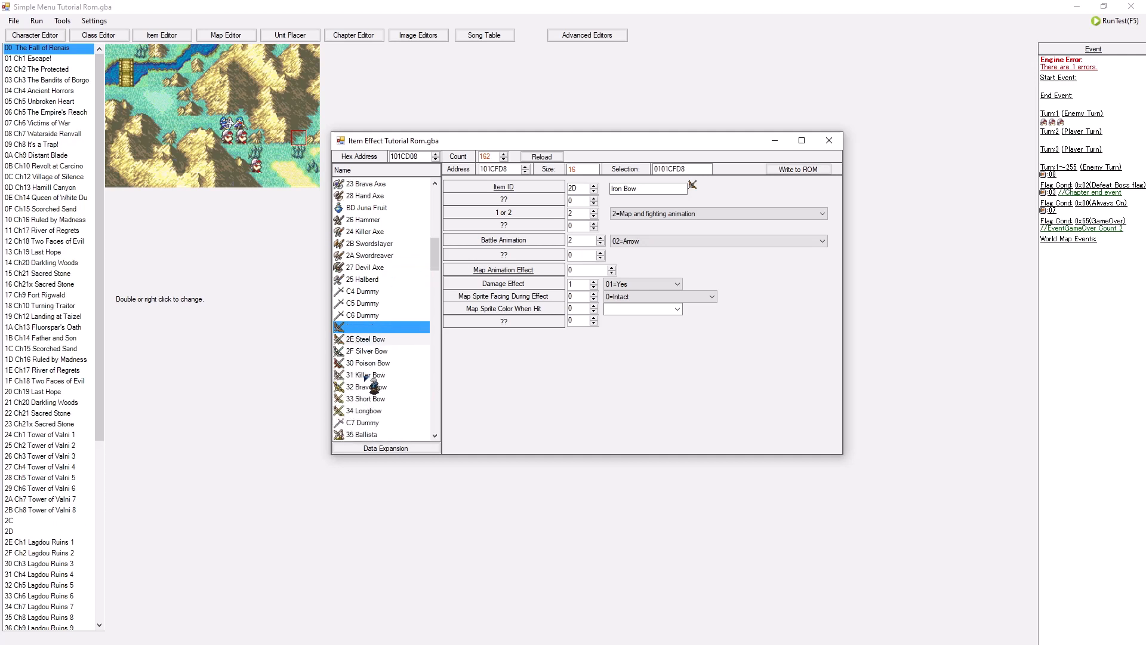
click(368, 364)
click(373, 388)
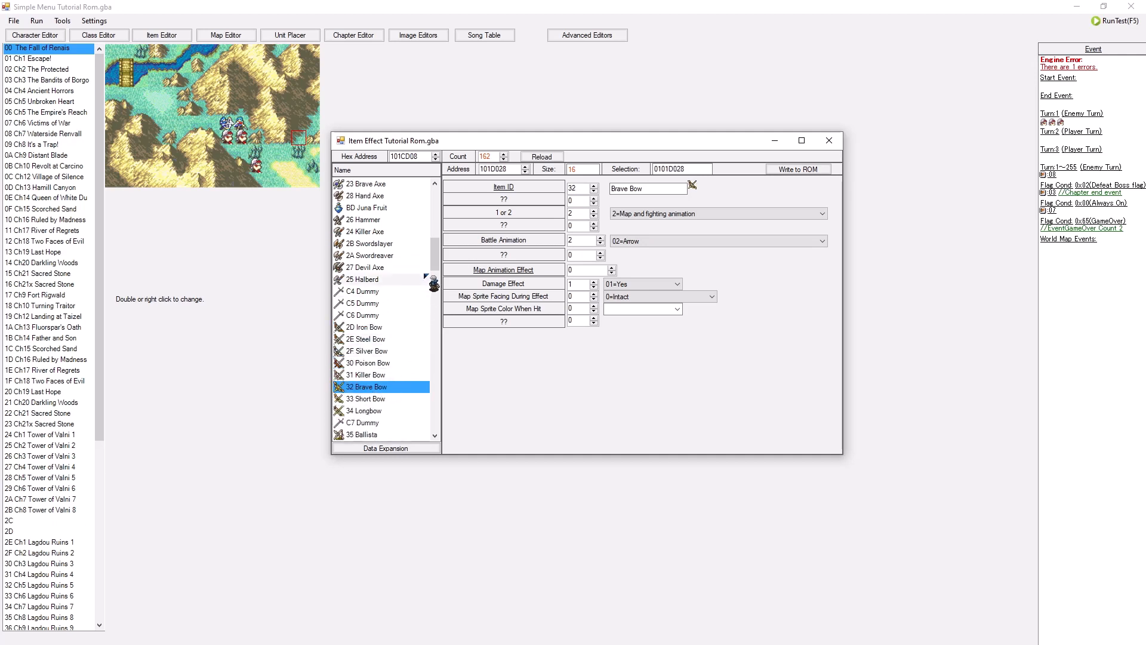
mouse_move(426, 272)
mouse_down()
mouse_move(422, 362)
mouse_move(426, 280)
mouse_up()
Set the Fire tome's battle animation to 48=Magic Extends and write it to the ROM.
click(376, 267)
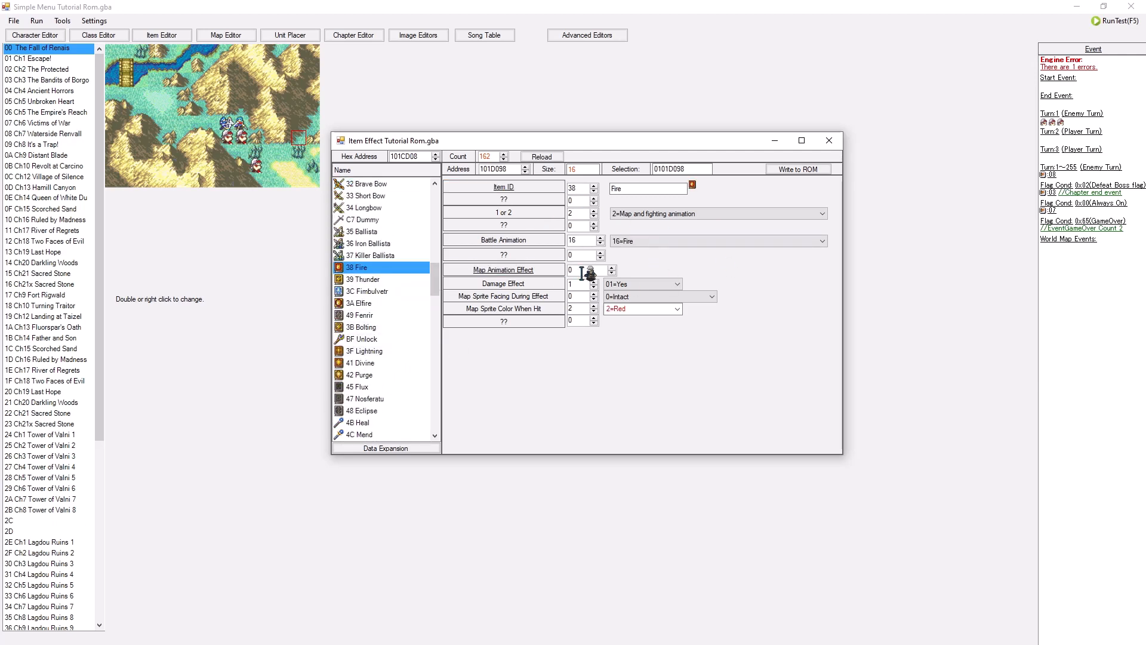
click(662, 240)
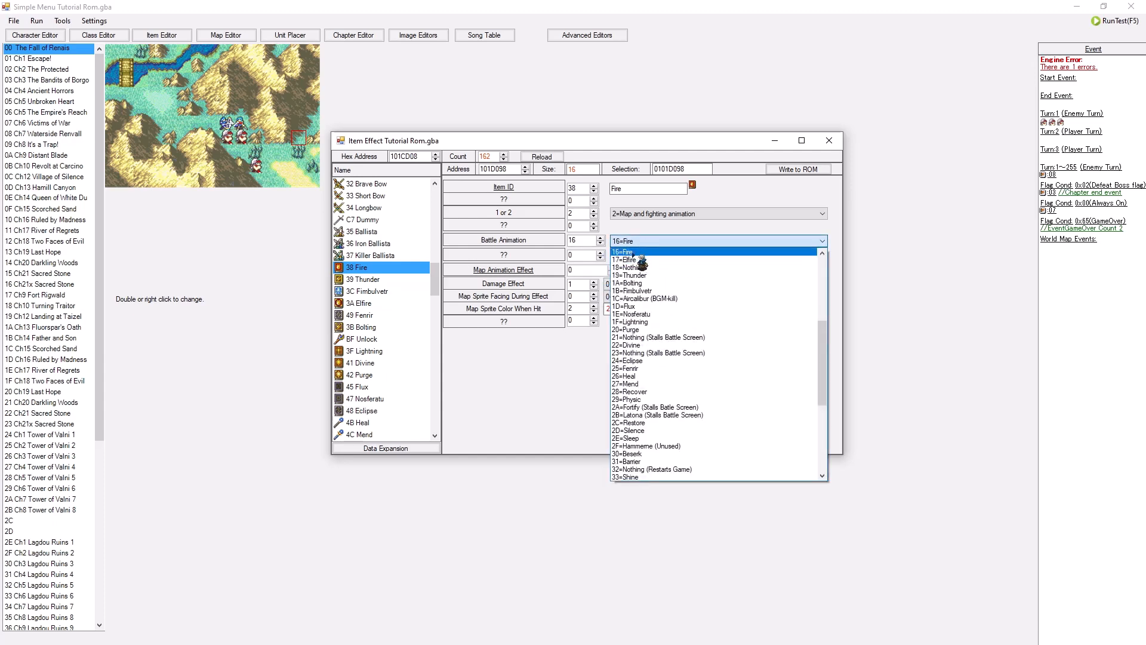
drag(825, 366, 824, 473)
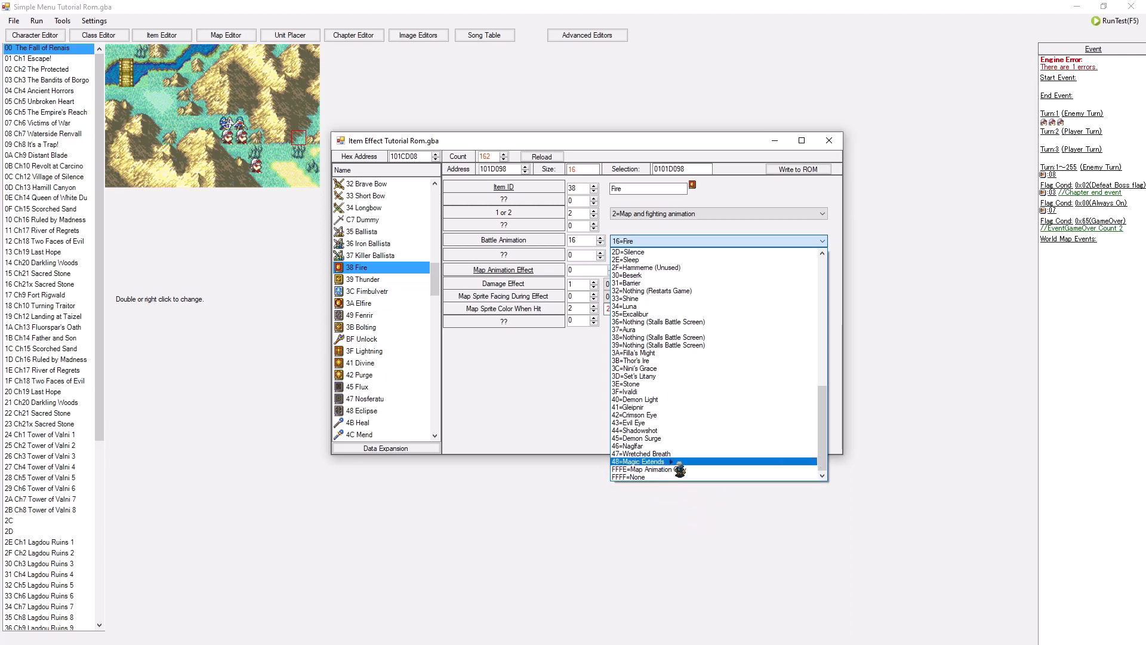
click(671, 462)
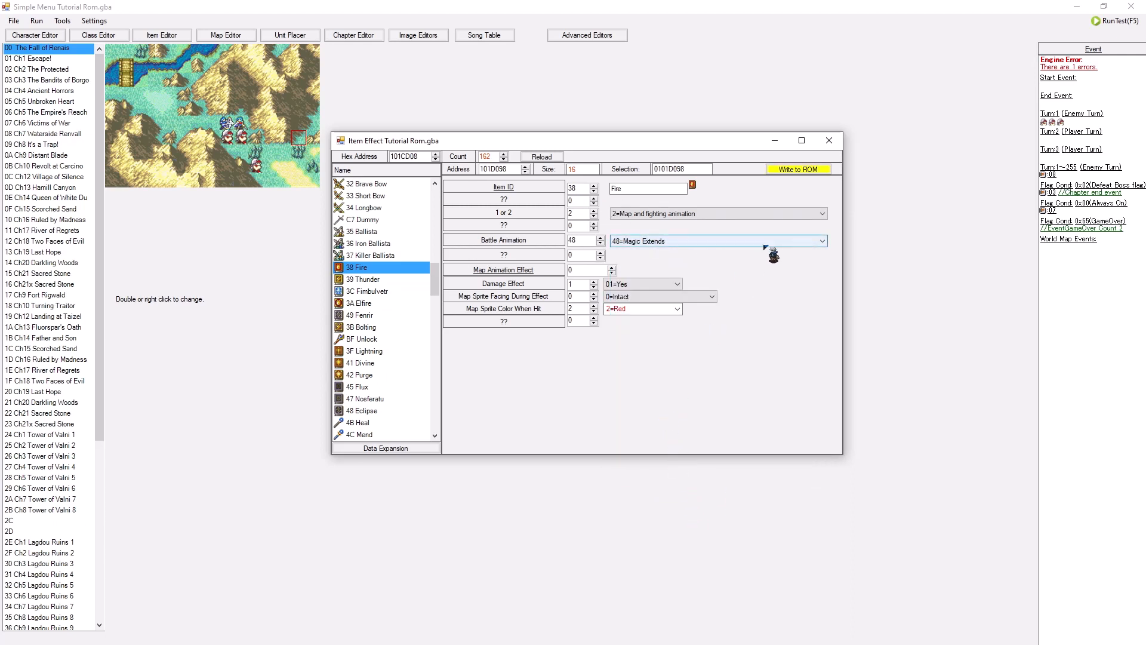
click(811, 169)
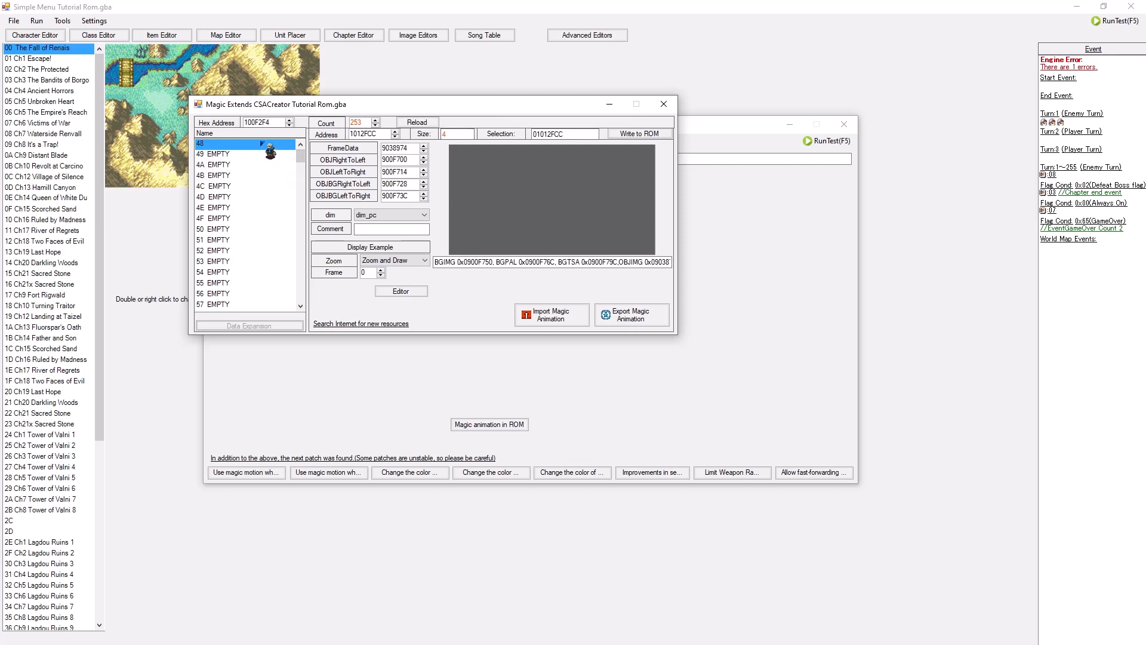
Check slot 48's dim choices and context options without changes, then move the Magic Extends window aside.
click(383, 217)
click(365, 227)
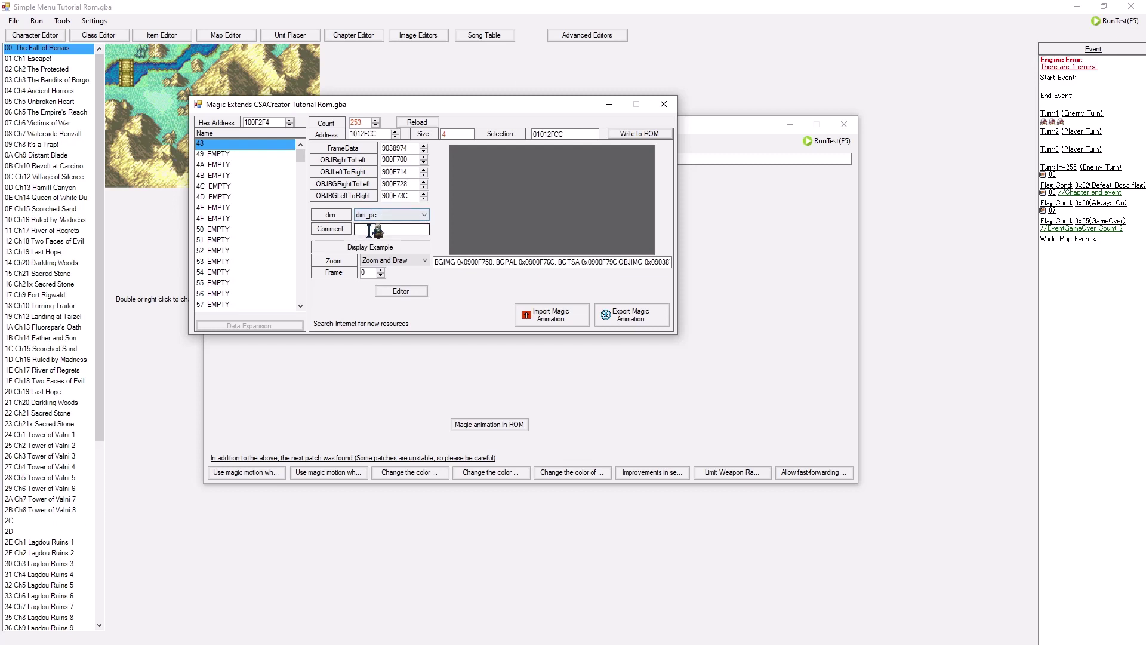
right_click(253, 150)
click(537, 200)
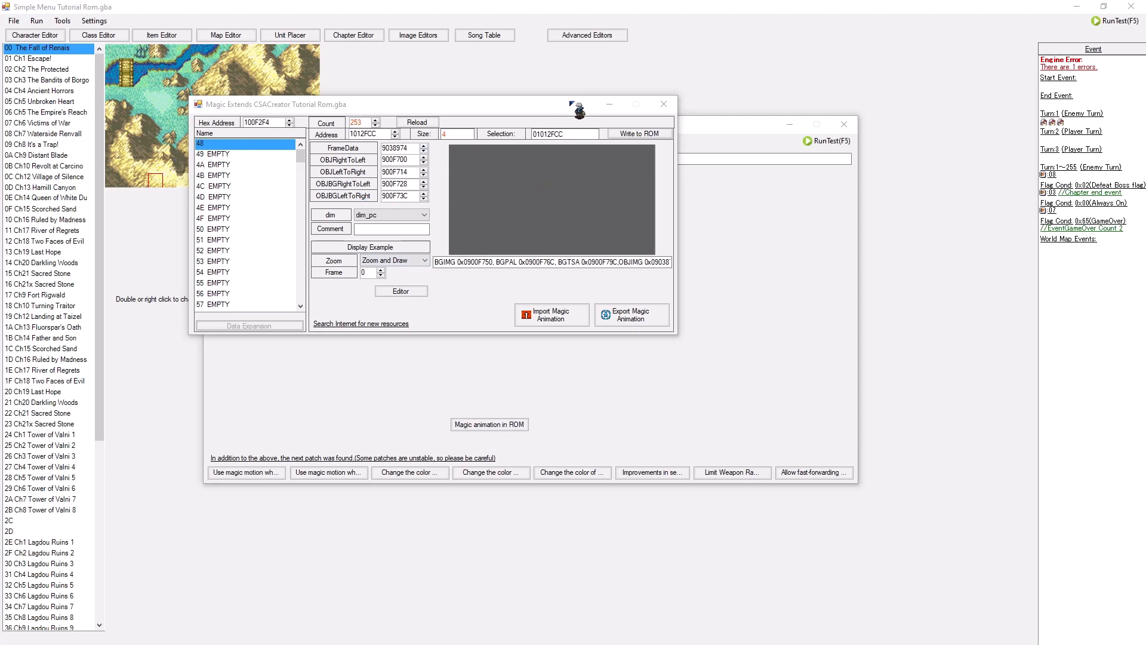
click(566, 99)
drag(568, 108, 733, 173)
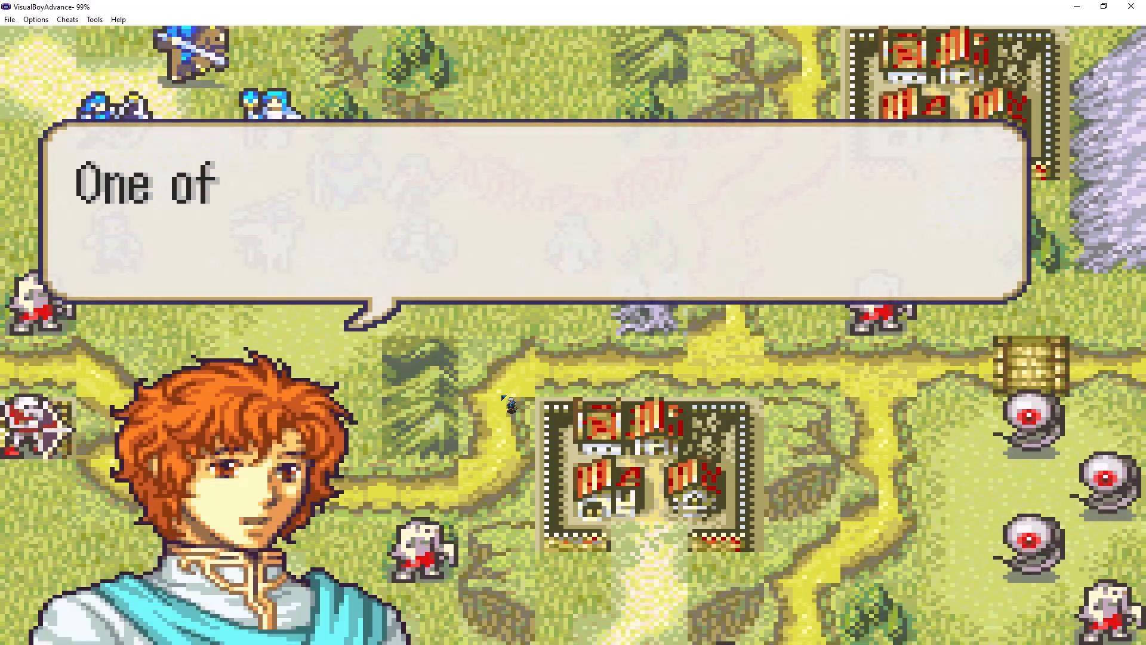
Skip the dialogue, check Saleh's Fire tome details, and look over his unit info on the map.
key(z)
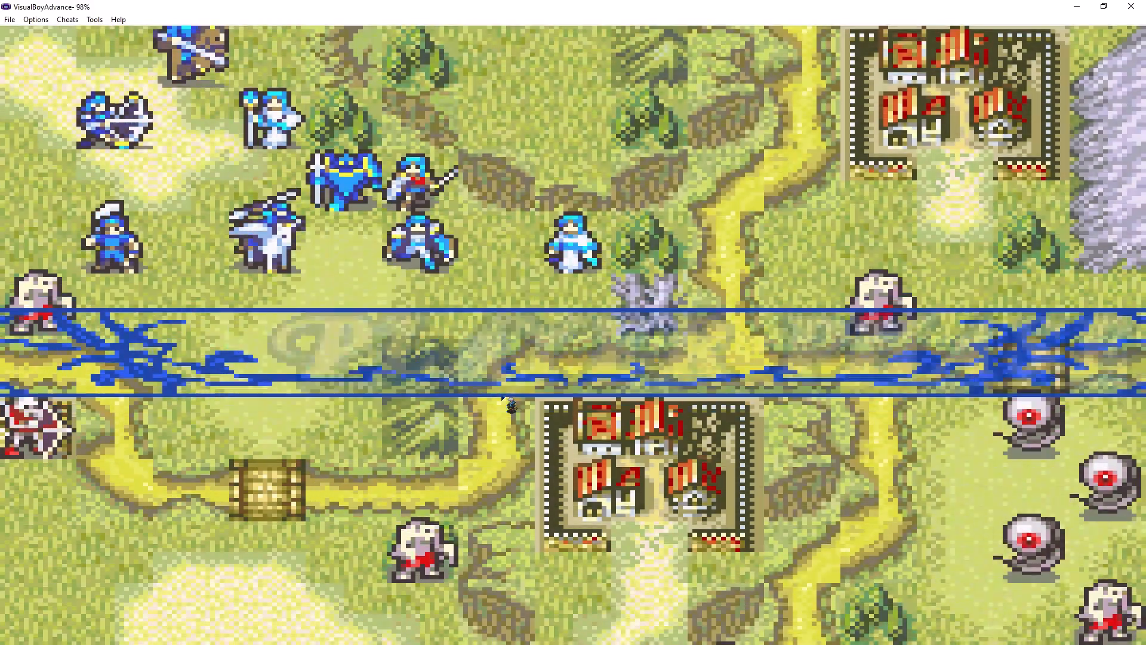
key(Down)
key(s)
key(s)
key(x)
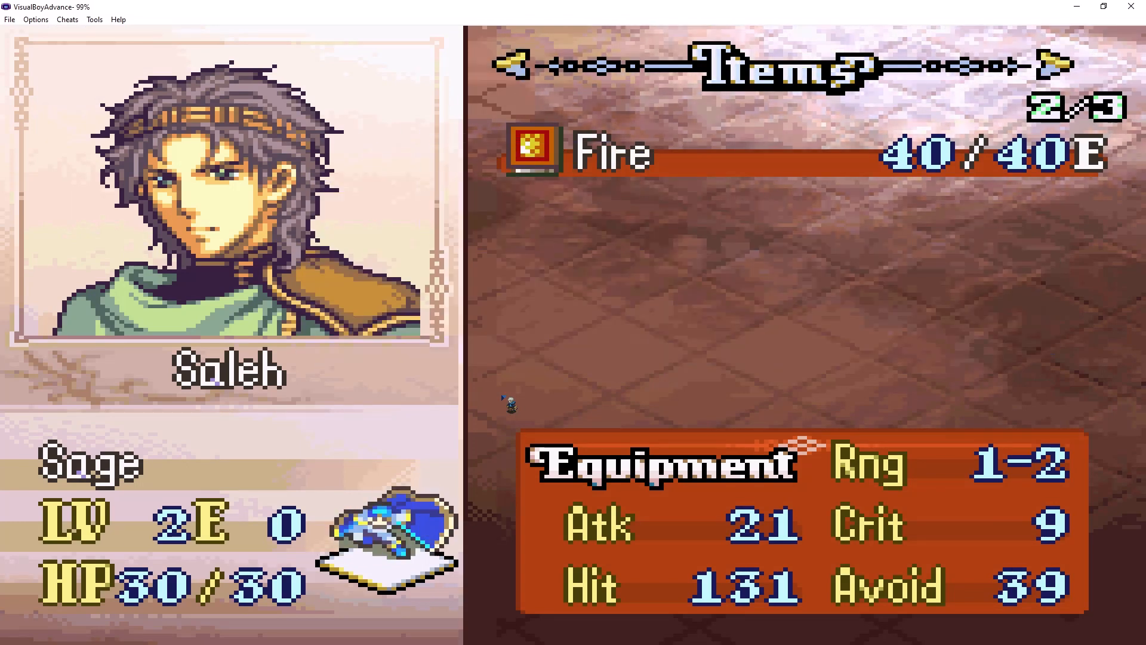
key(x)
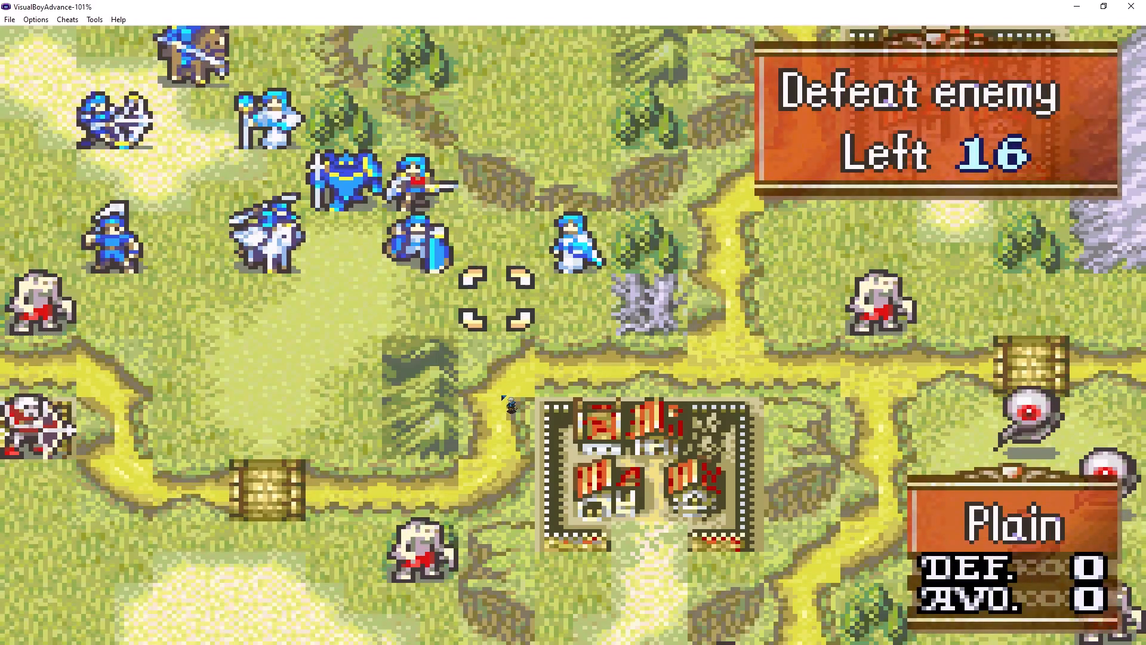
key(Up)
key(Left)
key(Right)
key(Down)
Turn the in-game Music setting OFF and switch the emulator's sound On.
key(z)
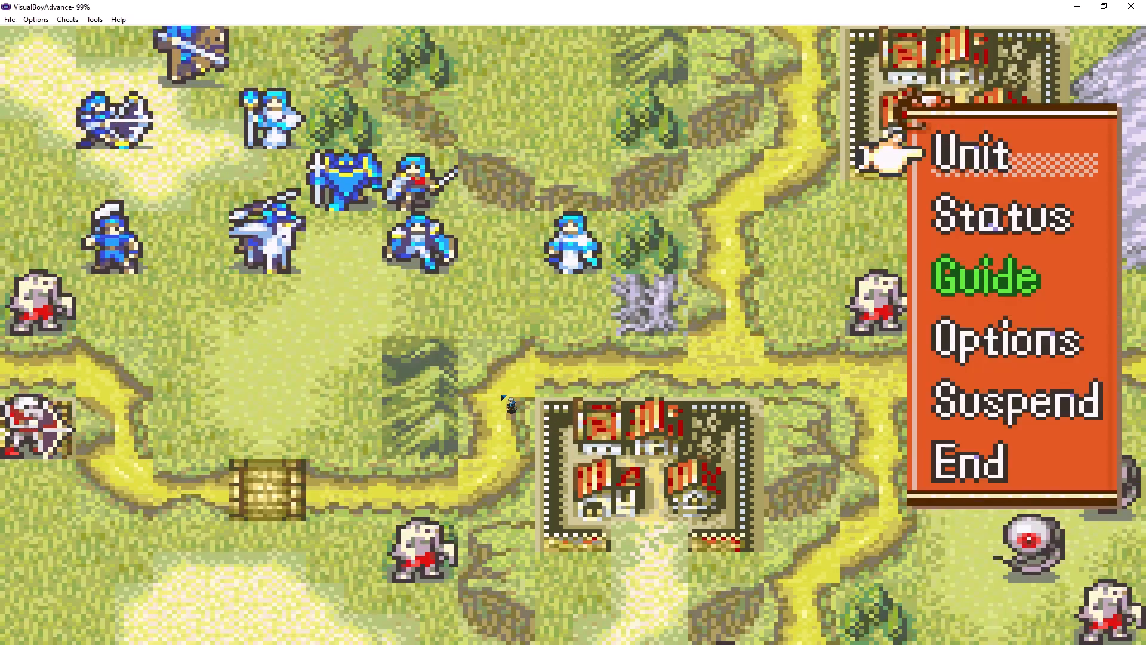
key(Down)
key(Down)
key(Down)
key(z)
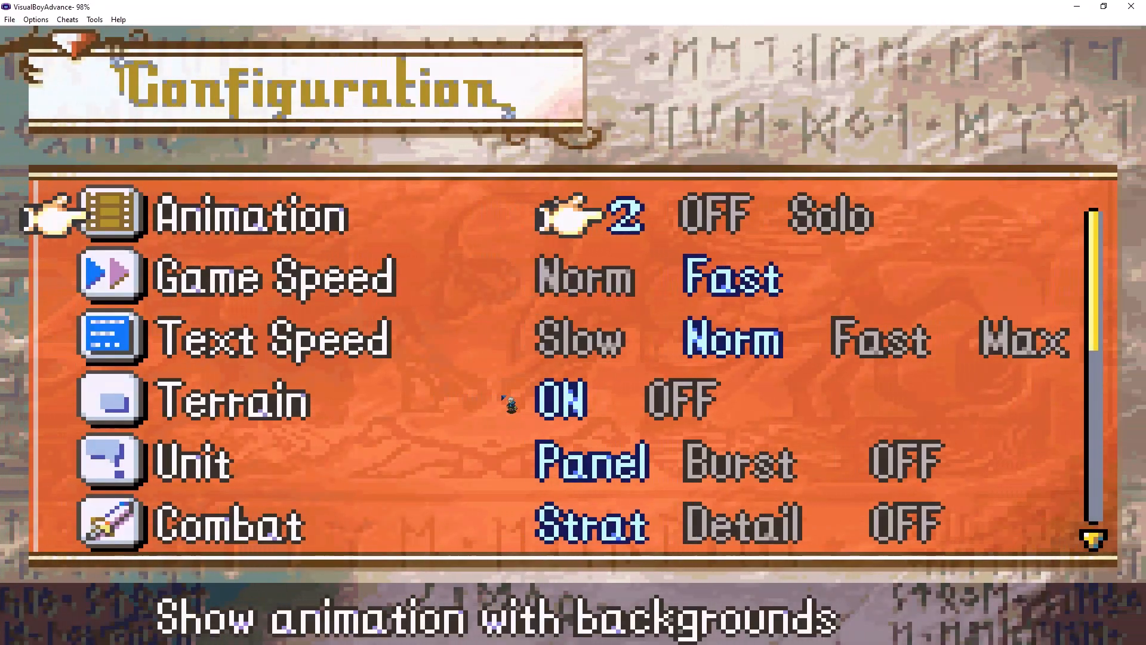
key(Down)
key(Down)
key(Down)
key(Down)
key(Down)
key(Down)
key(Down)
key(Down)
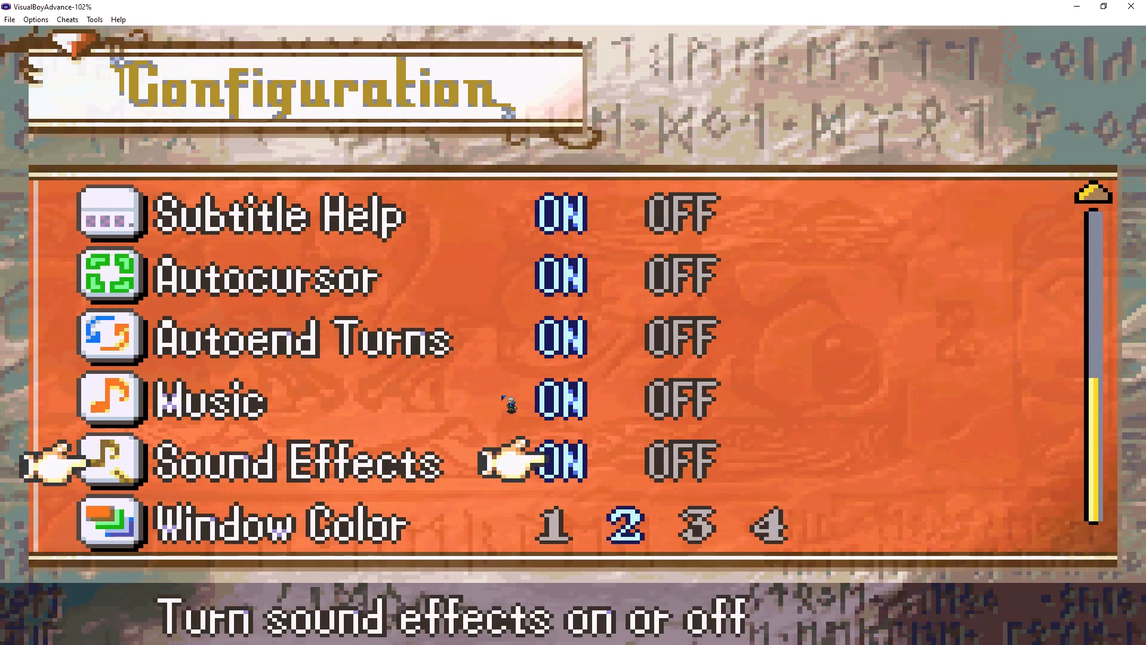
key(Up)
key(Right)
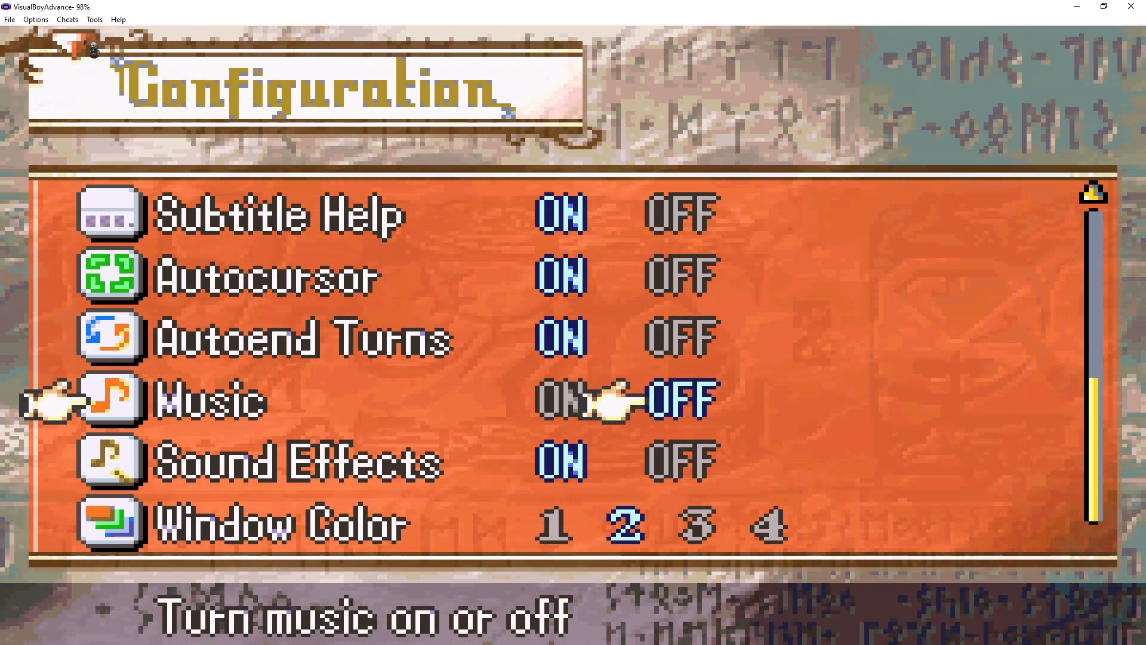
click(36, 18)
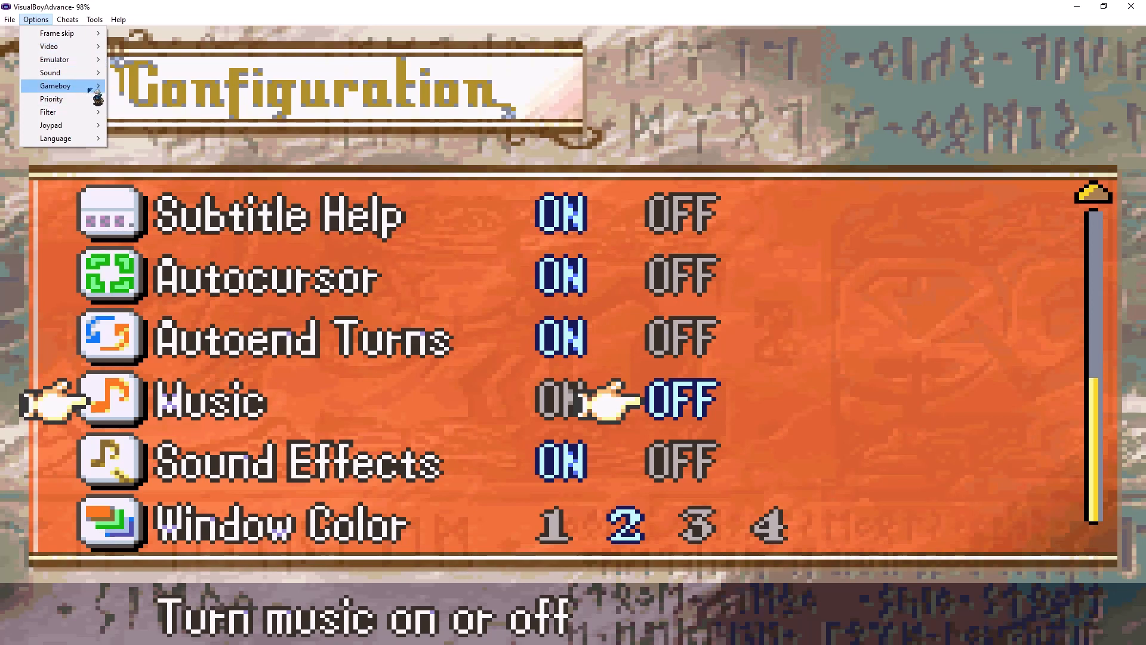
mouse_move(51, 73)
click(143, 99)
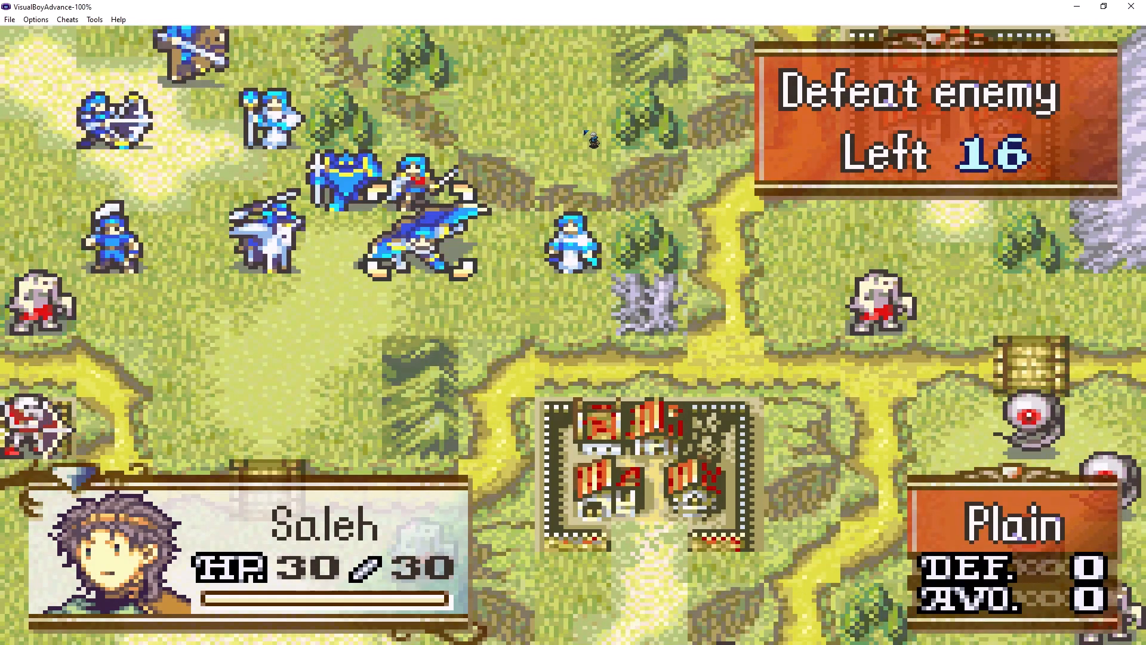
Move Saleh down and left, then attack the monster with the Fire tome.
key(z)
key(Down)
key(Left)
key(Left)
key(Left)
key(Left)
key(z)
key(z)
key(z)
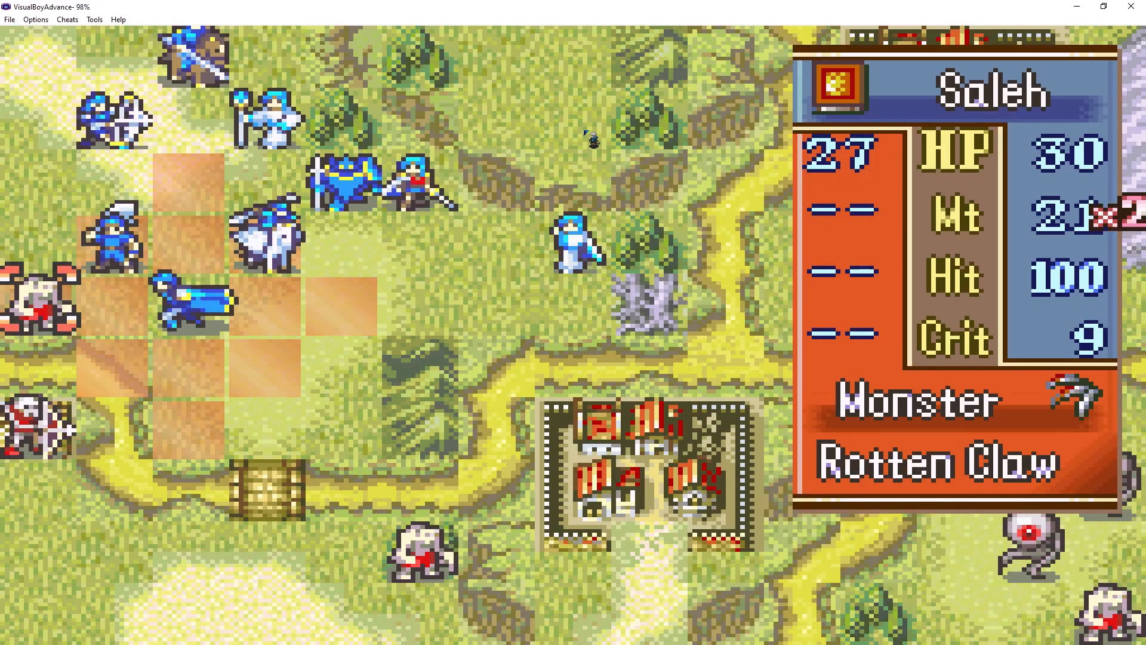
key(z)
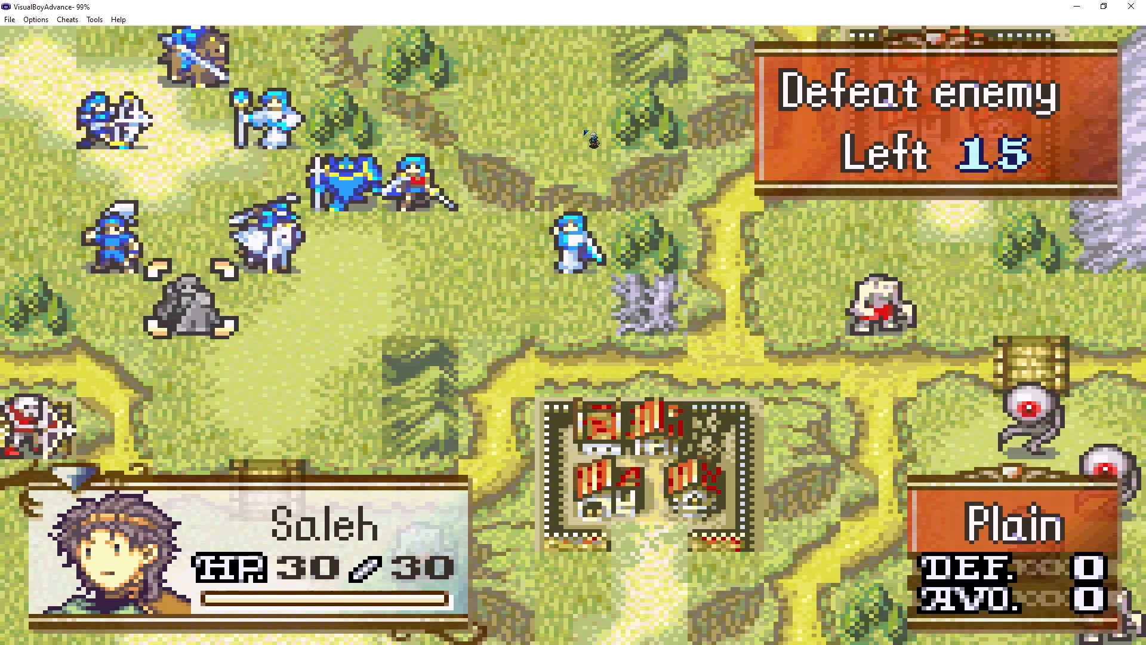
Check Fire's remaining 39/40 uses on Saleh's status screen.
key(s)
key(s)
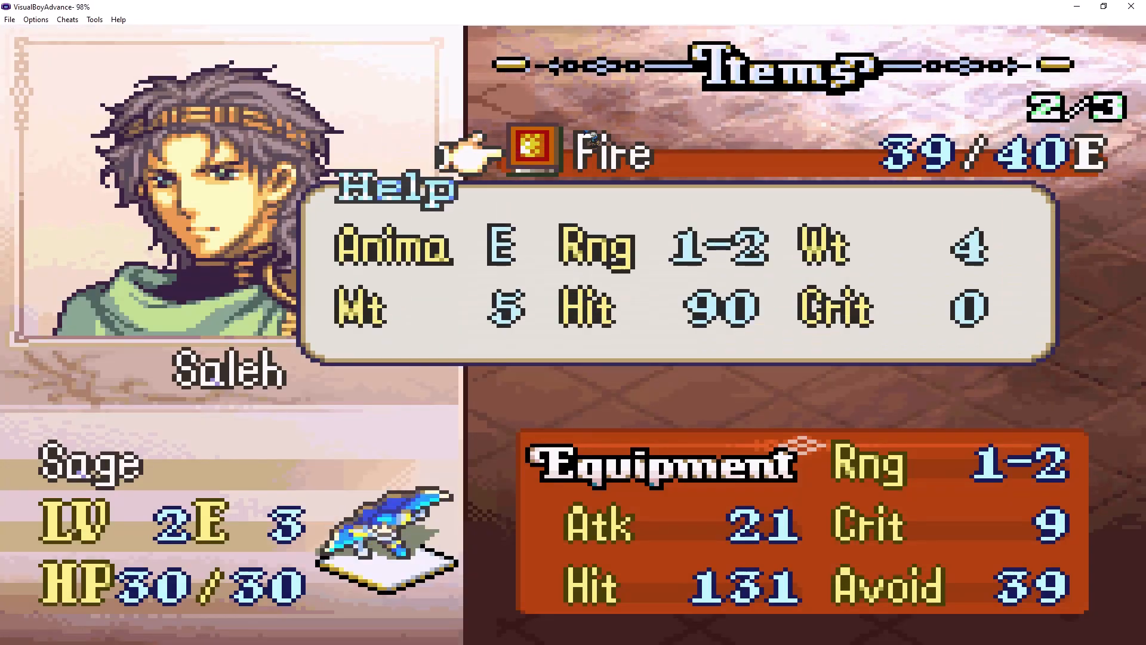
key(s)
key(Right)
key(Right)
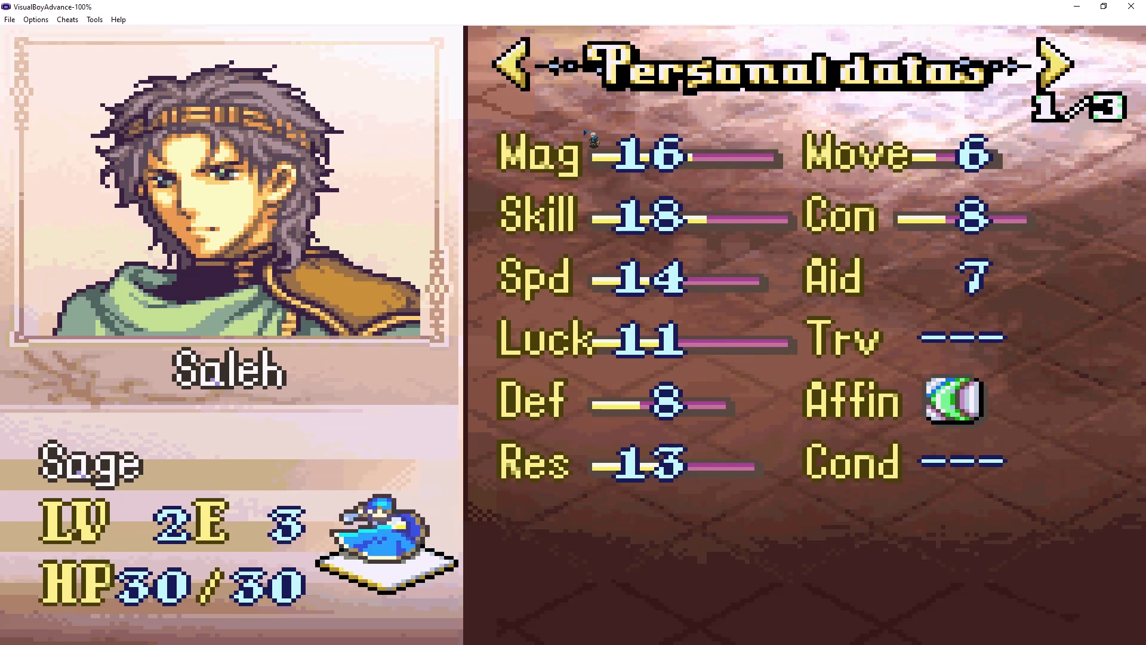
key(Left)
key(Left)
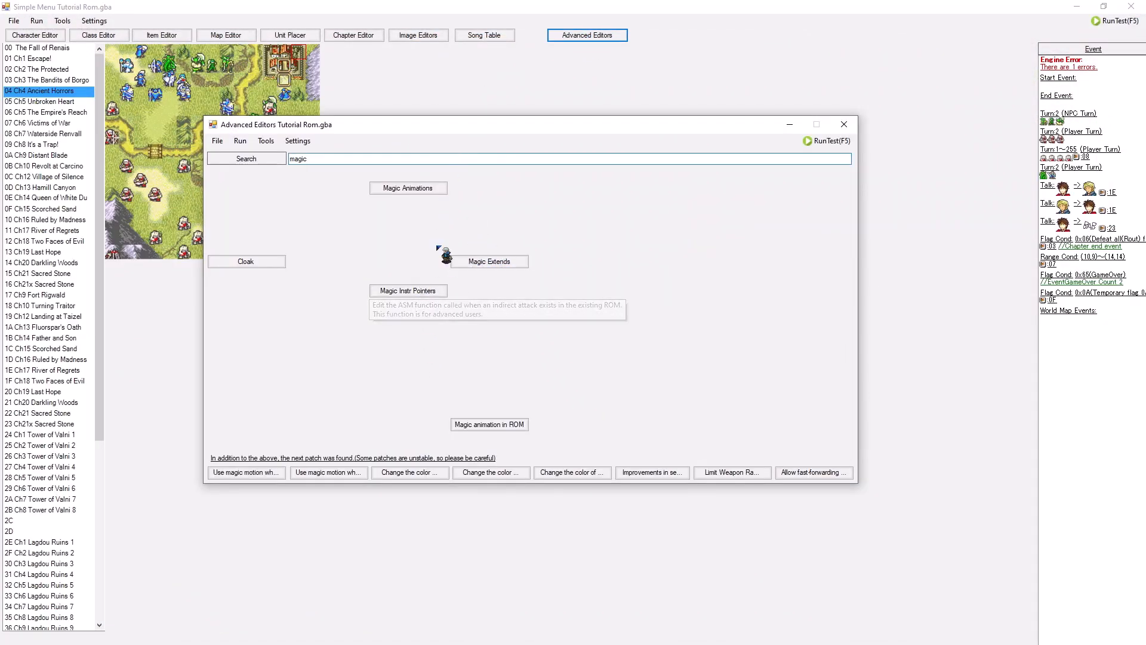
click(436, 189)
drag(436, 225, 438, 269)
click(371, 291)
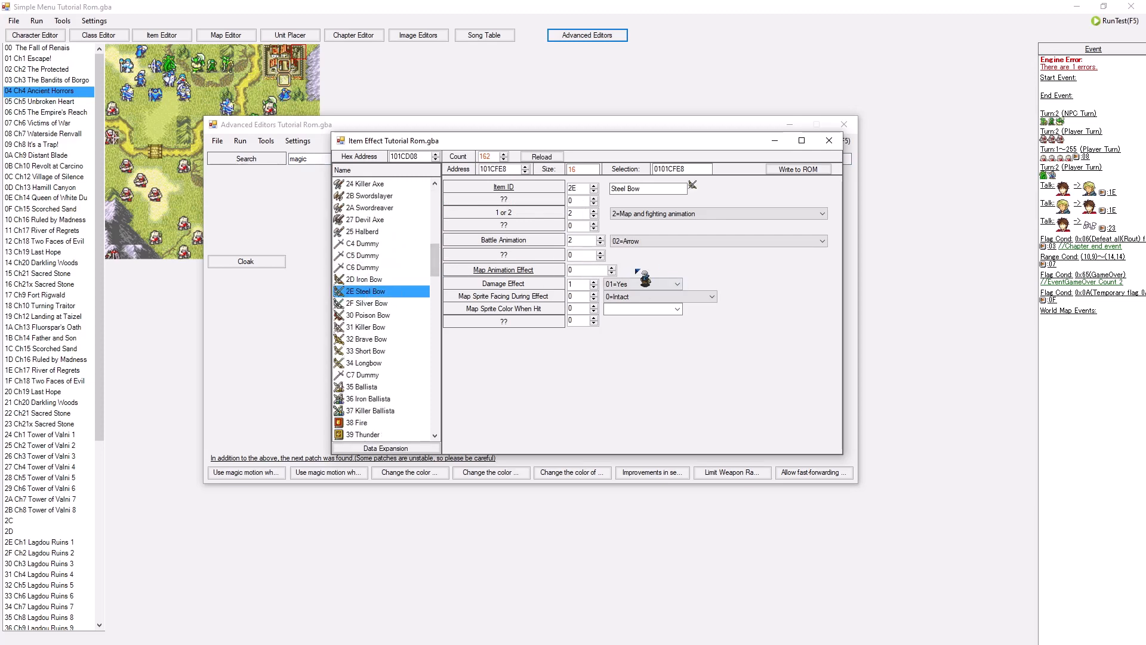
click(645, 243)
scroll(680, 354, down, 1)
scroll(672, 365, down, 1)
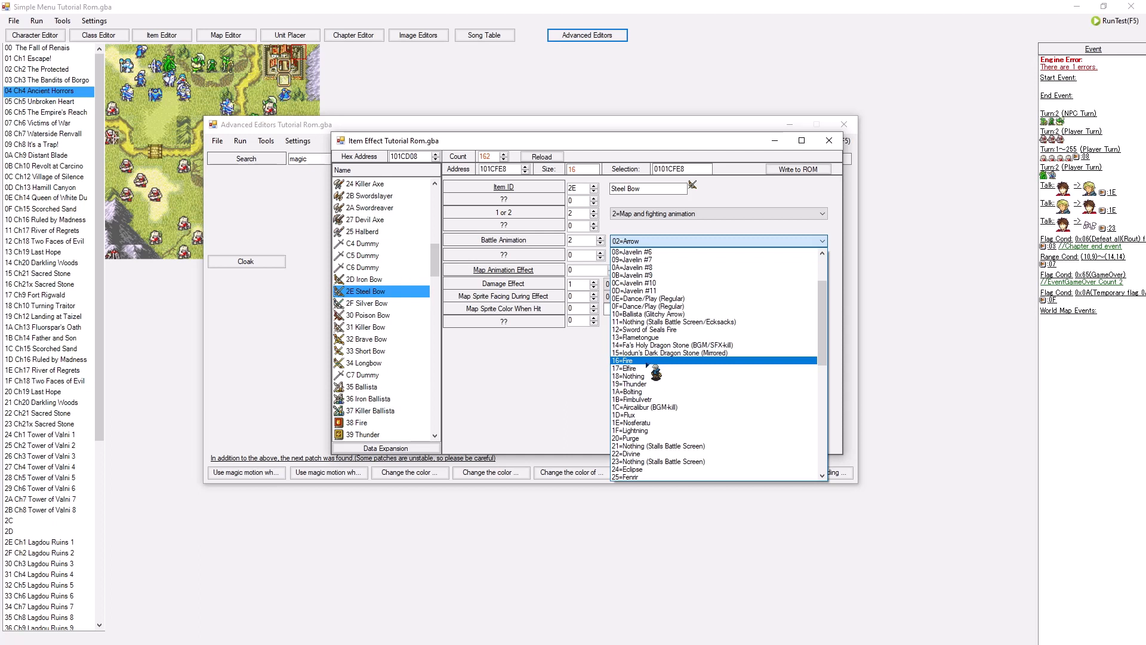
scroll(653, 367, down, 2)
scroll(671, 371, down, 3)
scroll(685, 374, down, 3)
scroll(699, 378, down, 3)
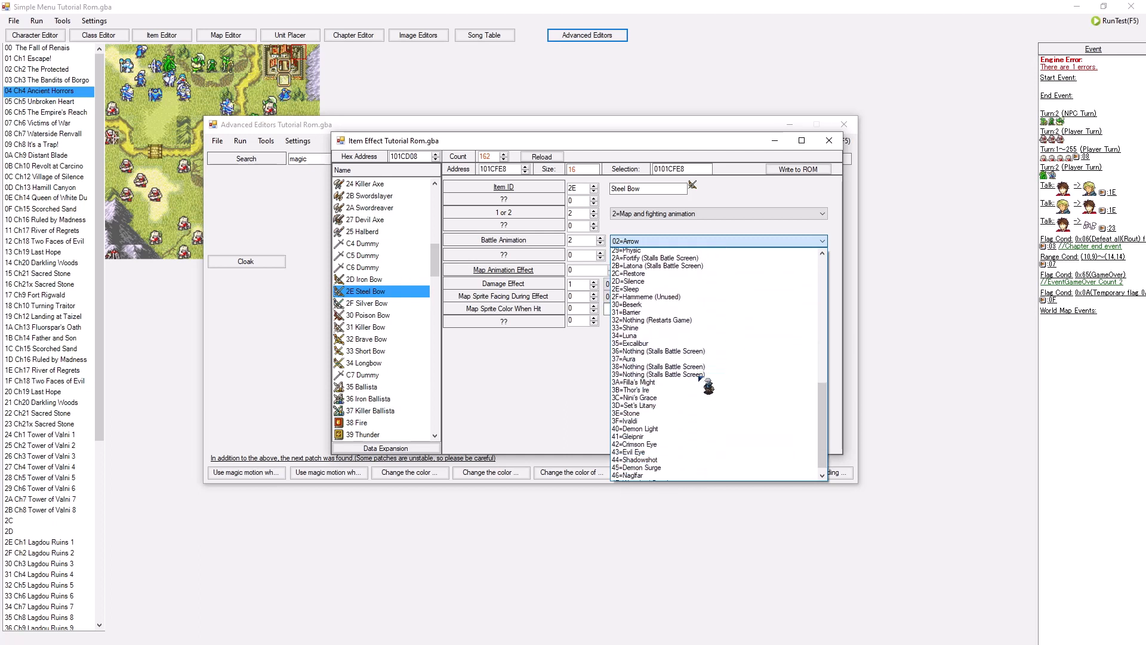
scroll(701, 380, up, 3)
scroll(681, 380, up, 3)
click(578, 376)
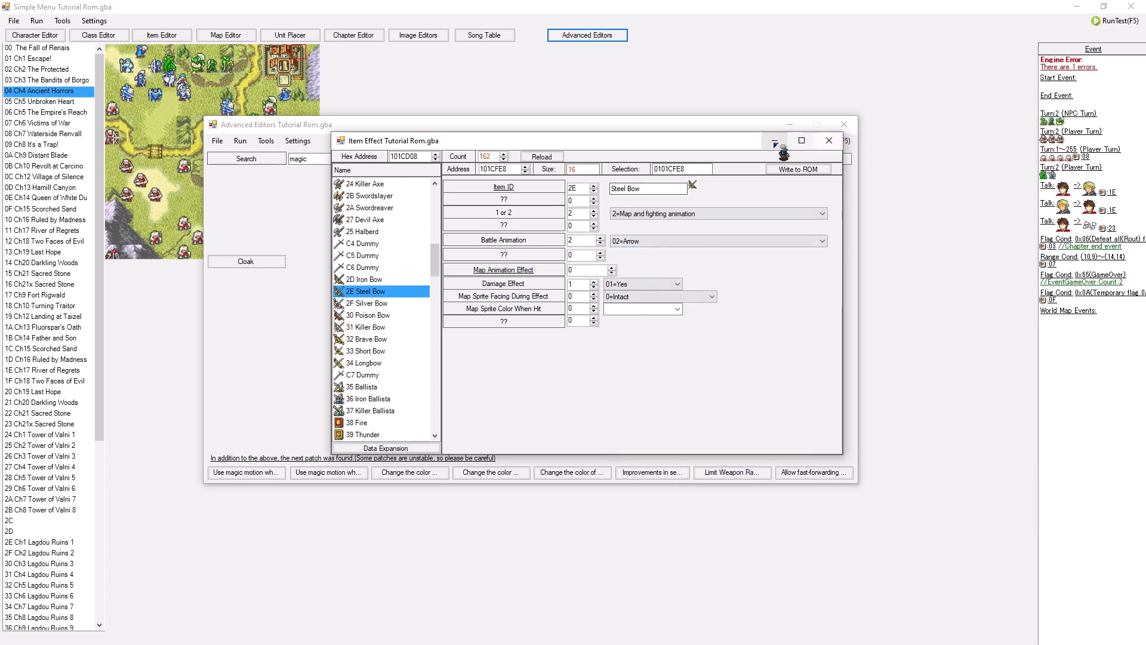
click(777, 144)
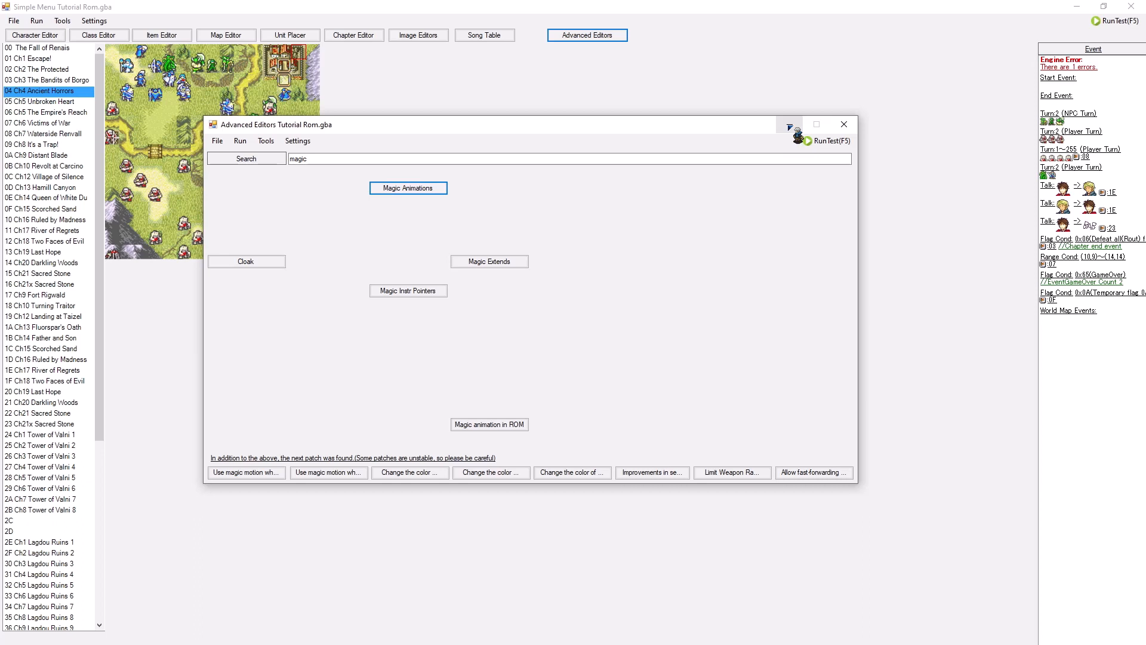